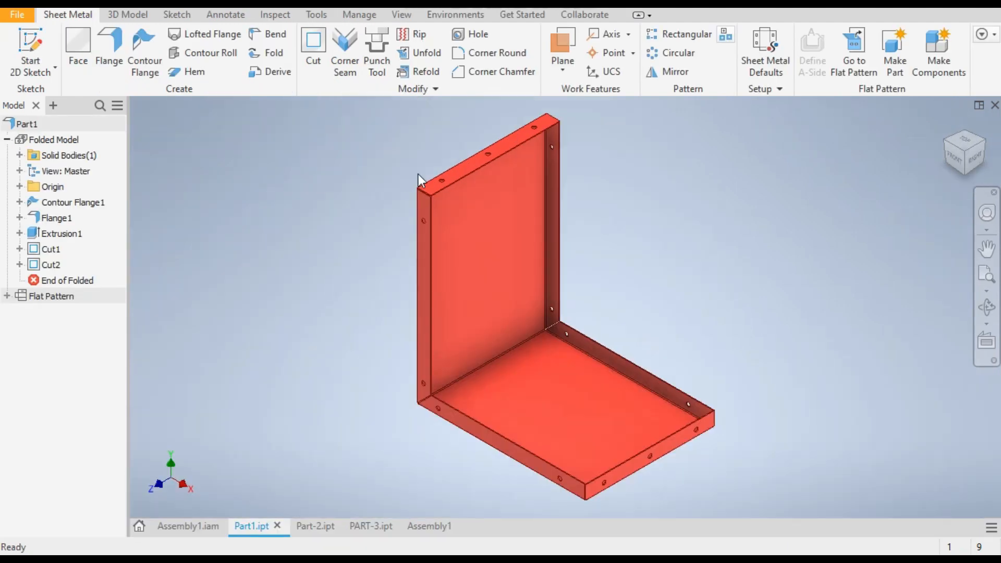
Step: Review the Part-2, PART-3 and Part1 models, play the Assembly1 presentation animation in reverse, and return to the finished Assembly1.iam
left_click(317, 527)
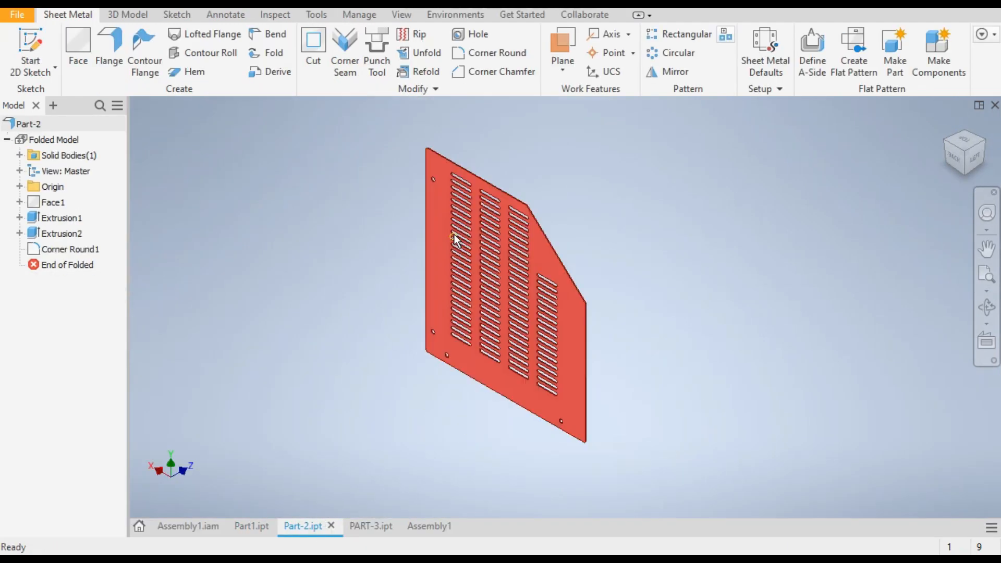
left_click(372, 526)
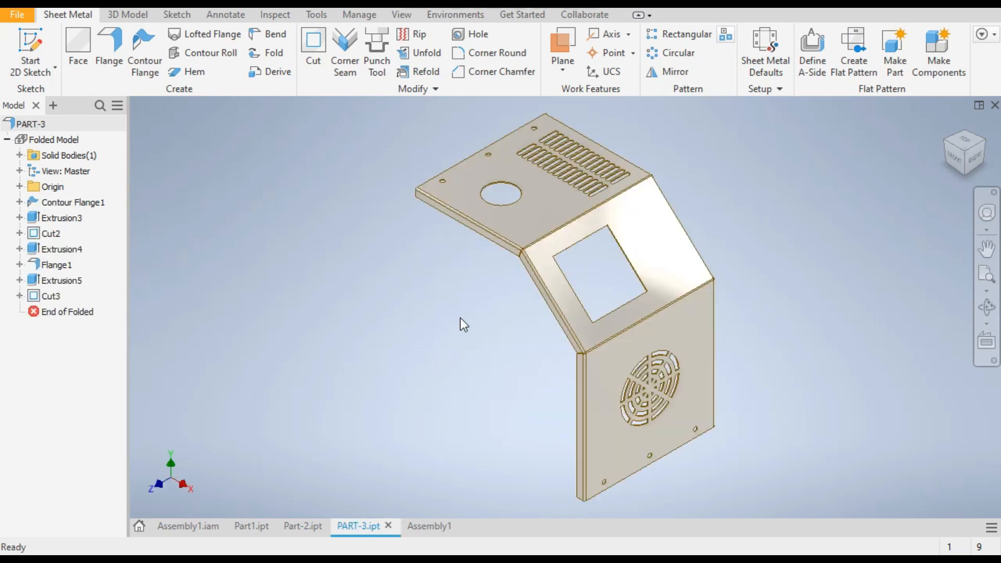
left_click(432, 527)
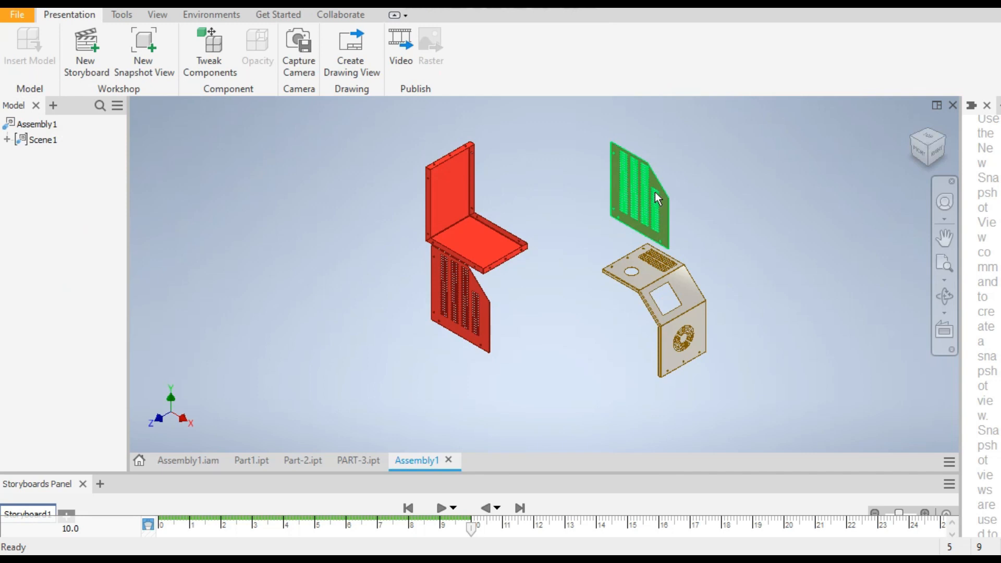
left_click(485, 509)
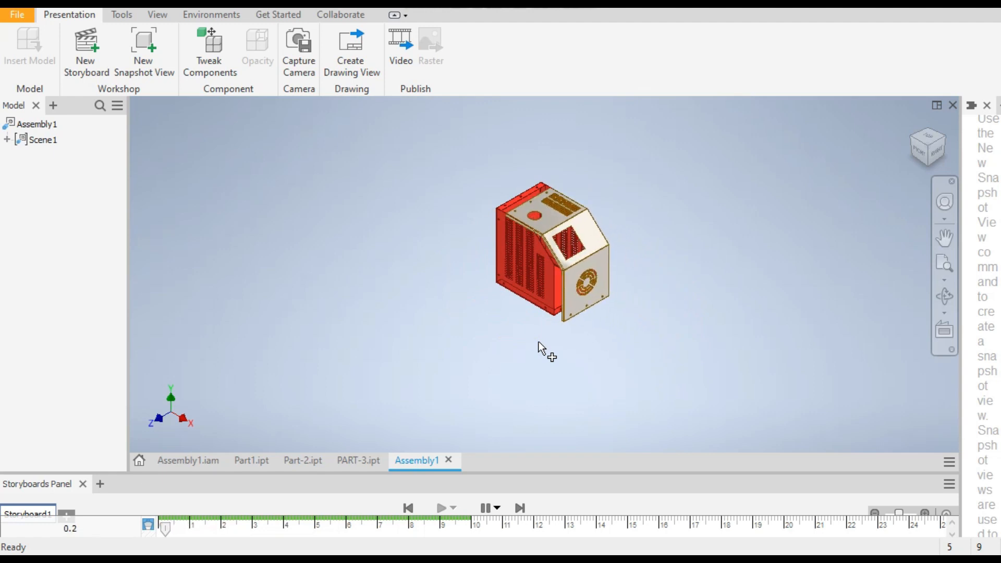
left_click(357, 464)
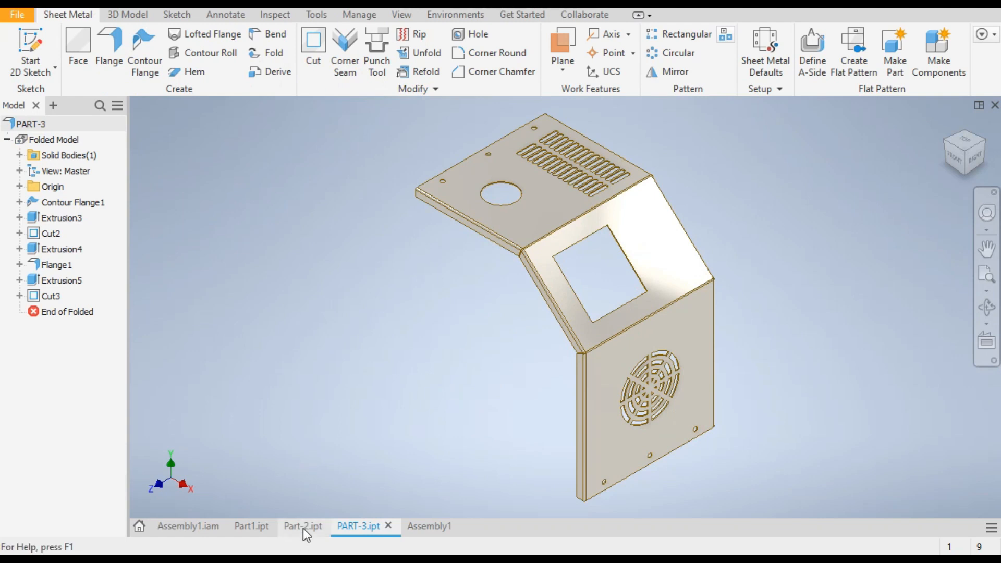
left_click(301, 528)
left_click(251, 536)
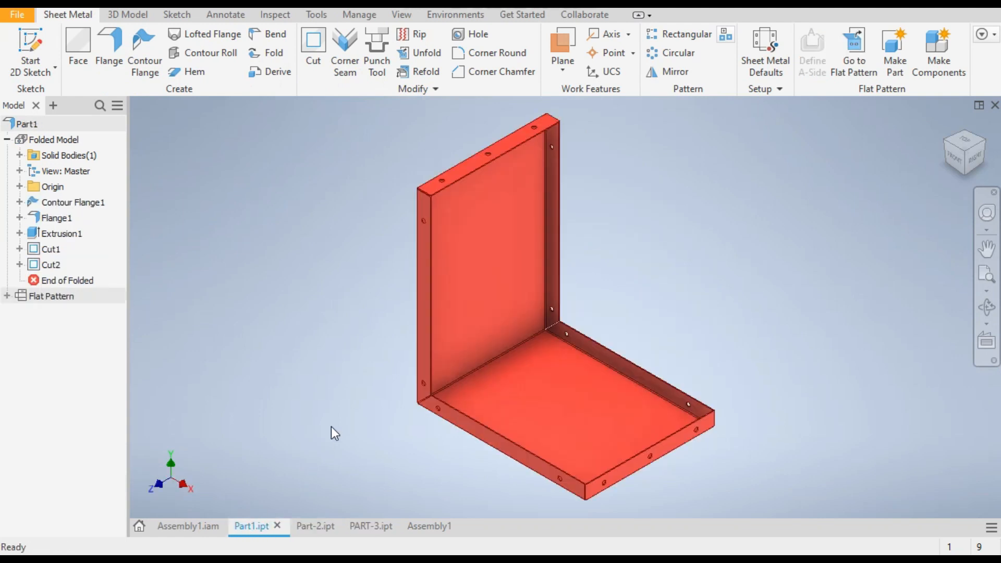
left_click(184, 526)
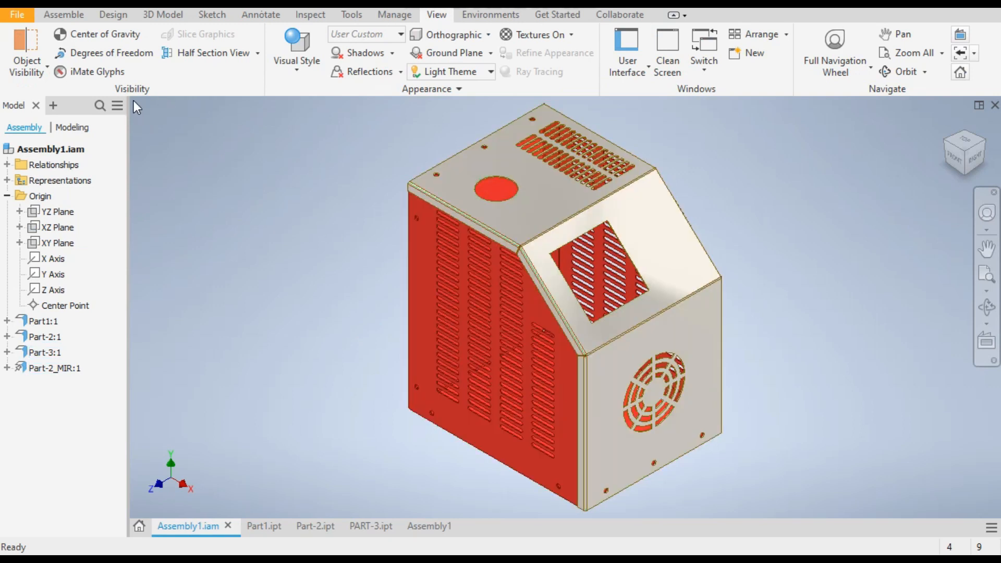
Step: Create a new assembly file from the metric Standard (mm).iam template
left_click(17, 14)
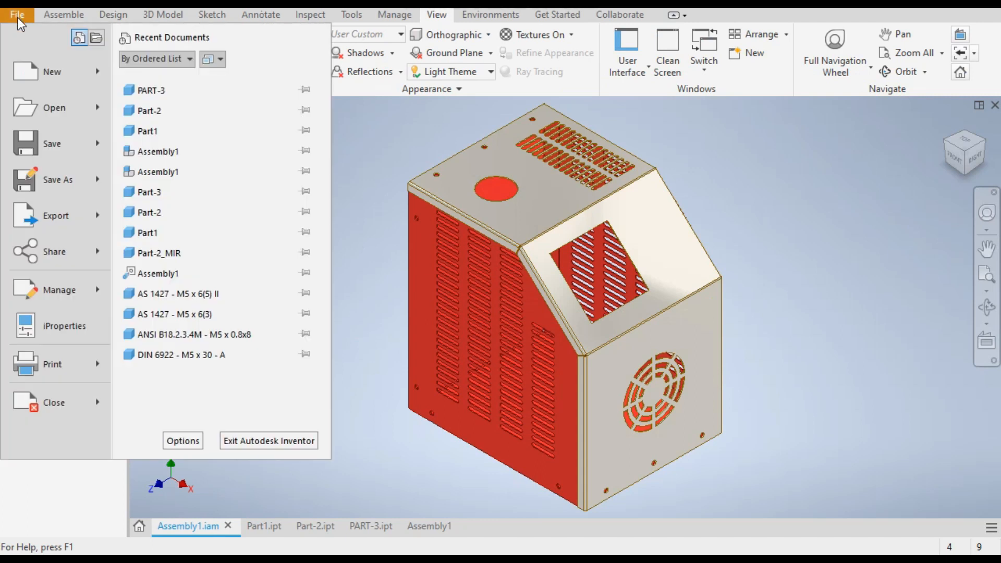
left_click(42, 73)
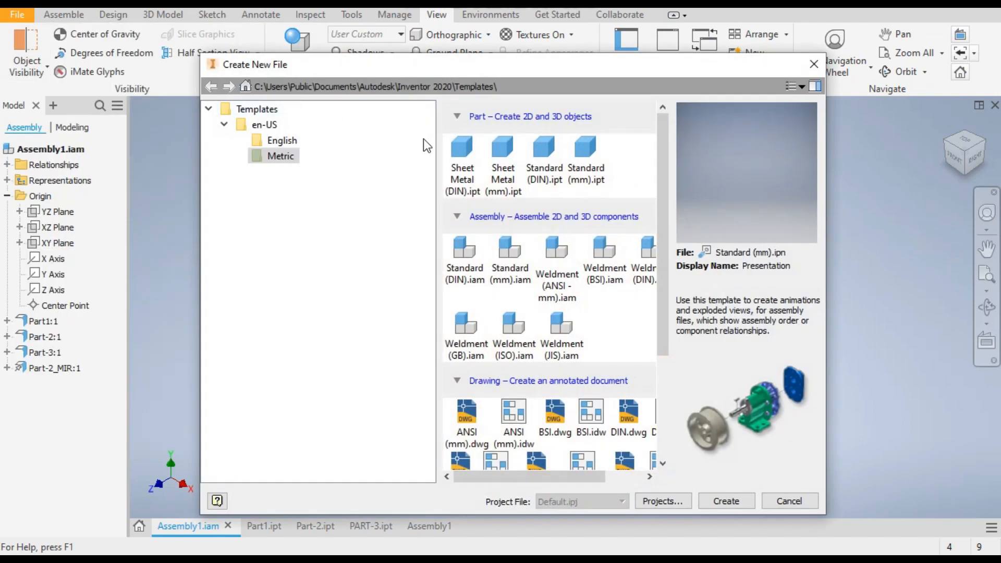
left_click(516, 259)
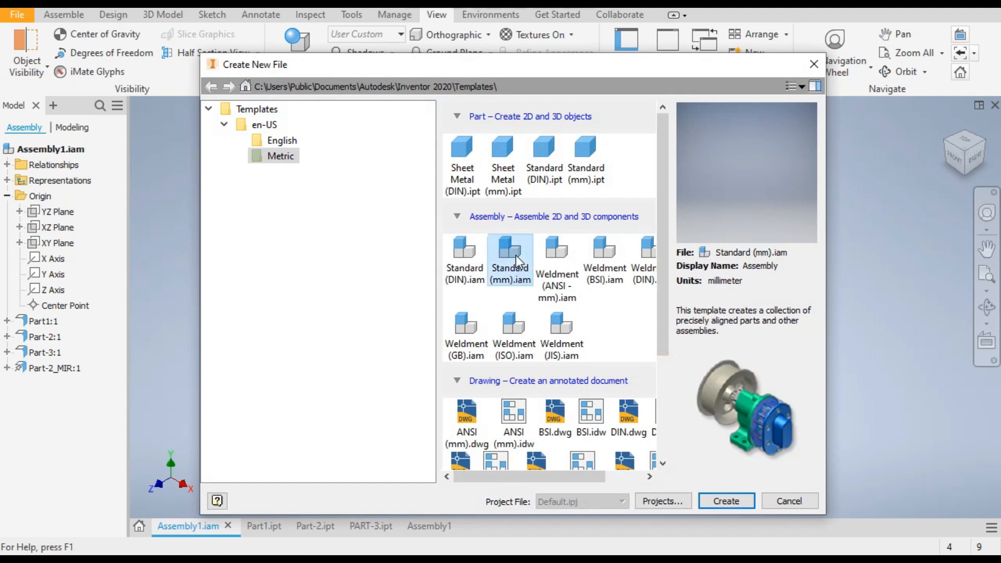
double_click(516, 255)
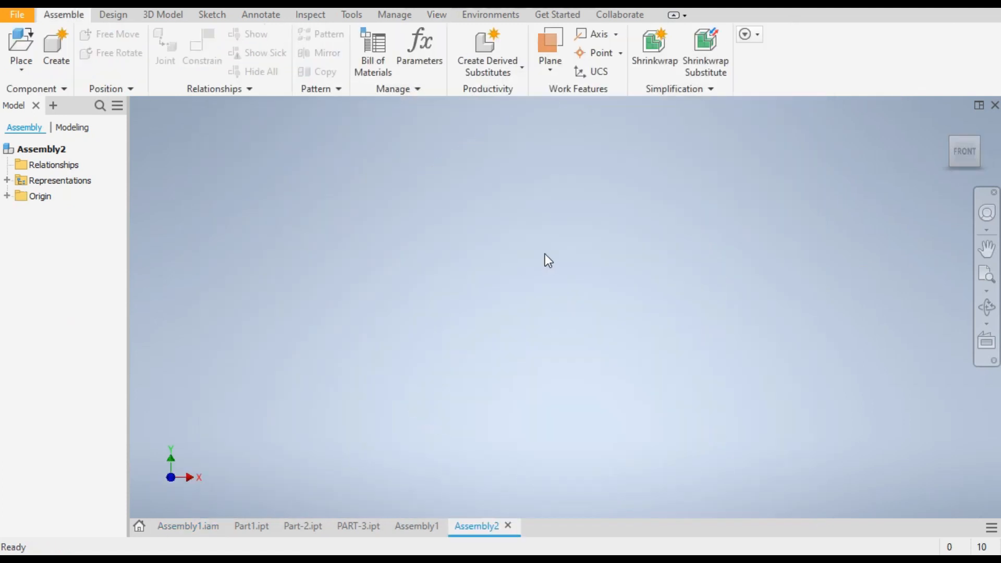
Step: Place a single instance of Part1 from the New folder directory into the new assembly
left_click(21, 50)
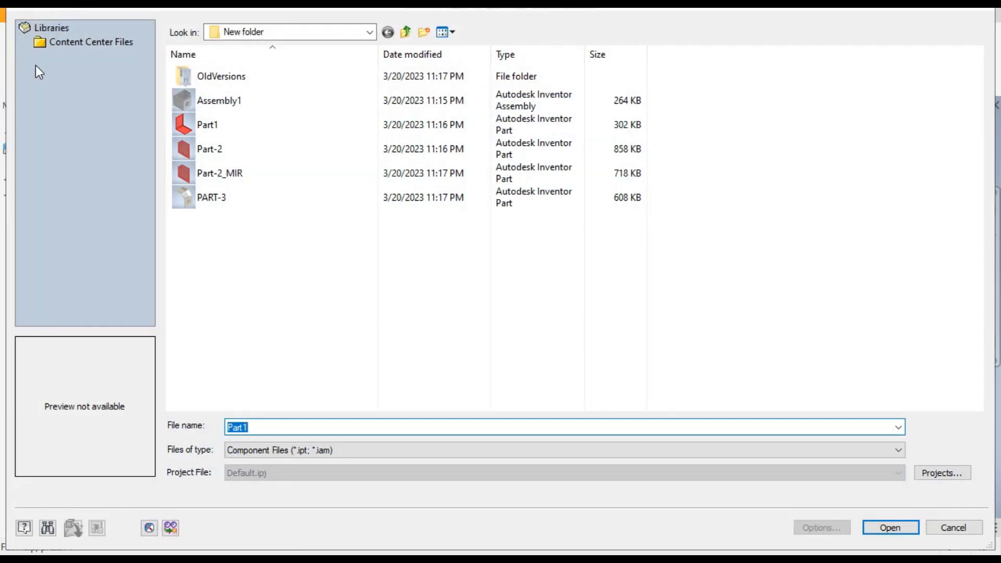
left_click(230, 124)
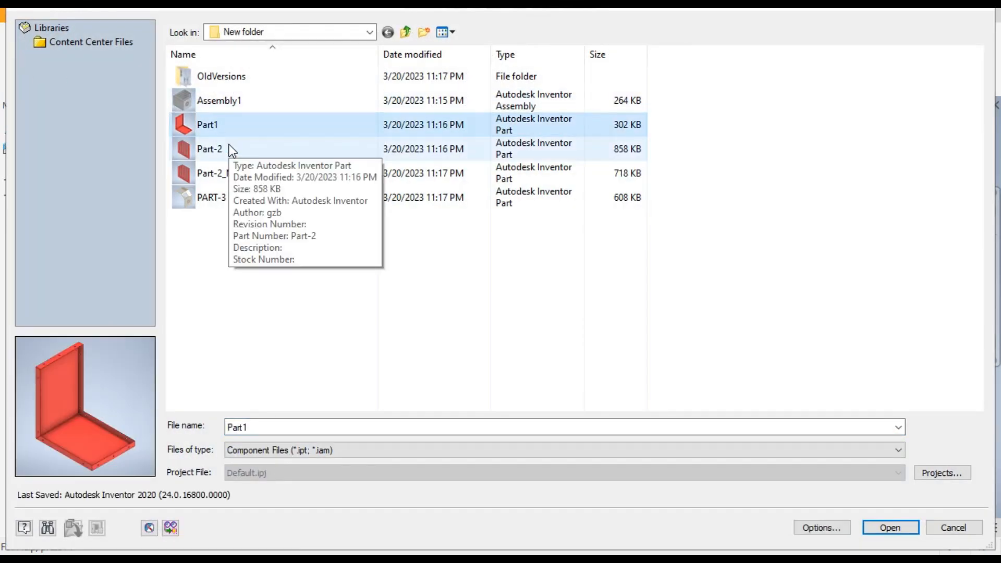
key("ctrl")
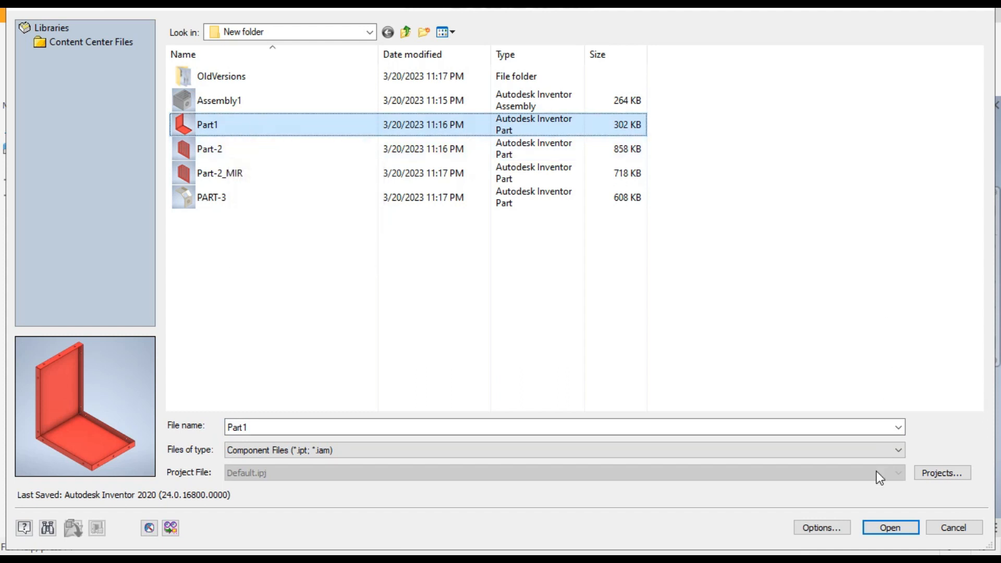
left_click(891, 528)
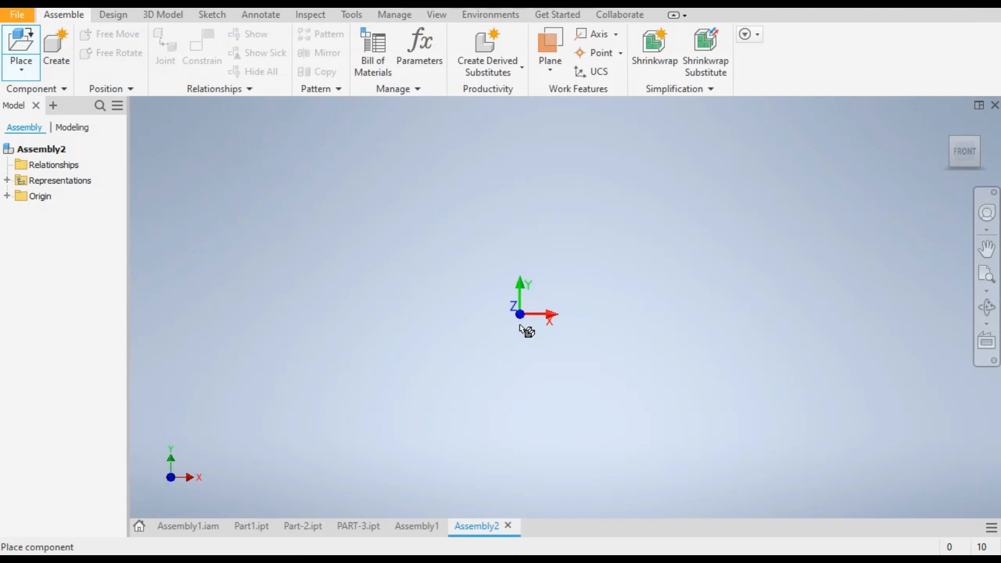
left_click(540, 312)
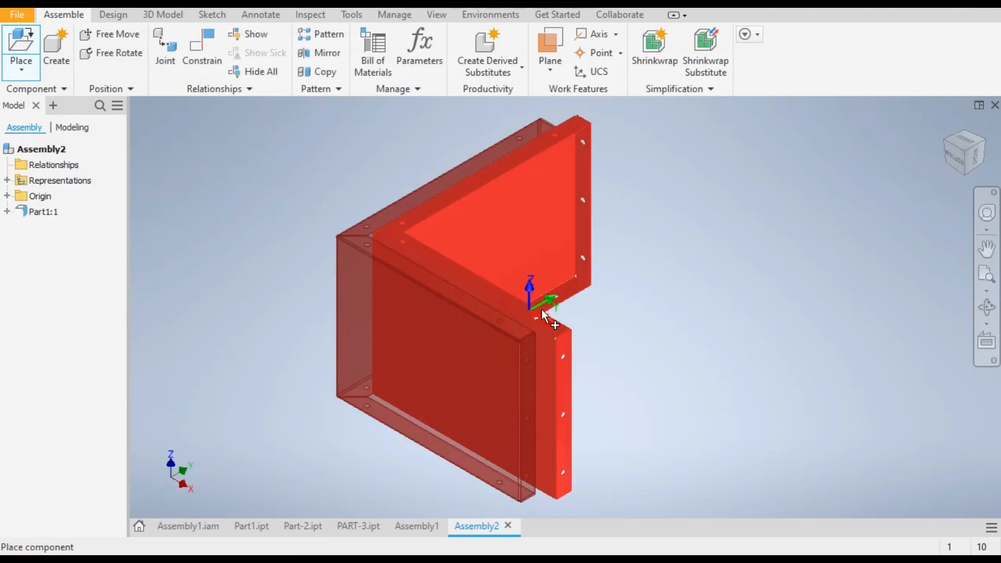
right_click(700, 234)
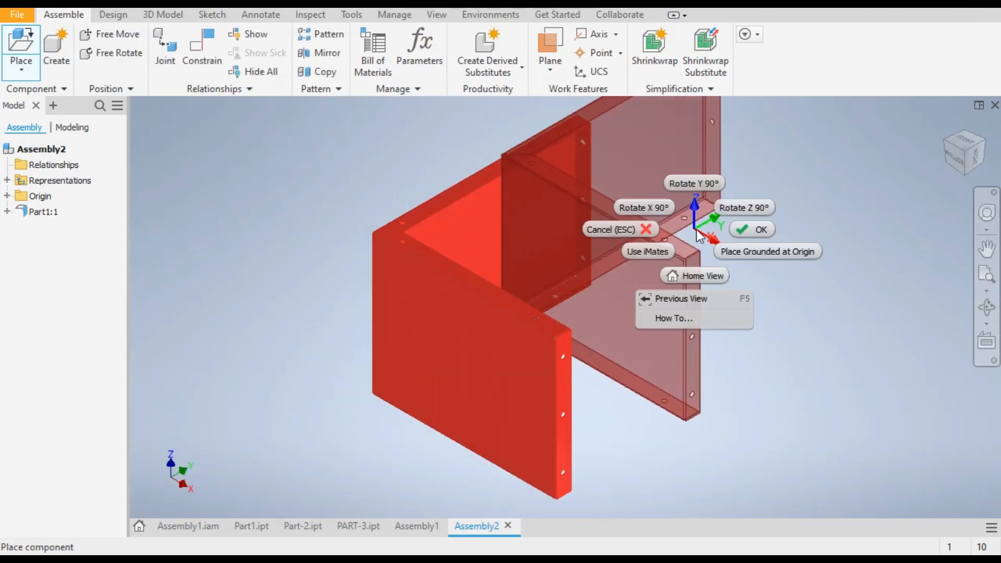
left_click(742, 229)
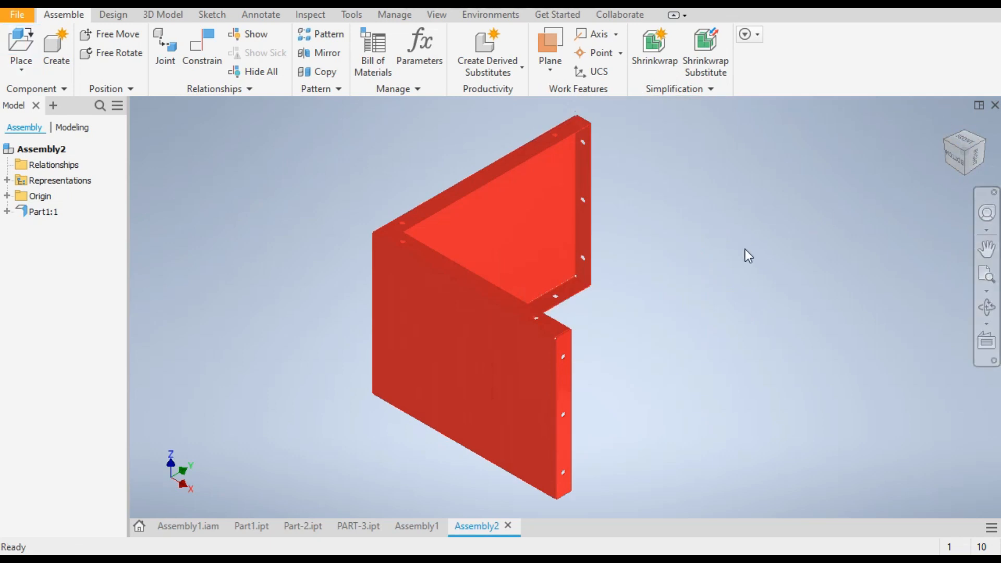
Step: Orient the assembly so Part1's base lies flat and its back stands upright, and set the visual style to Shaded with Edges
middle_click_drag(686, 282, 599, 304, "shift")
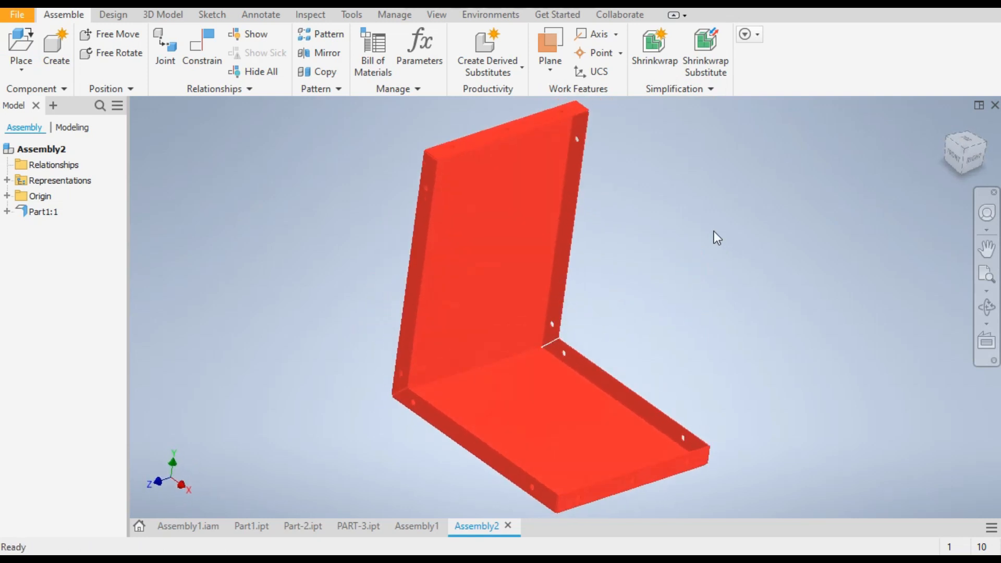
left_click(431, 15)
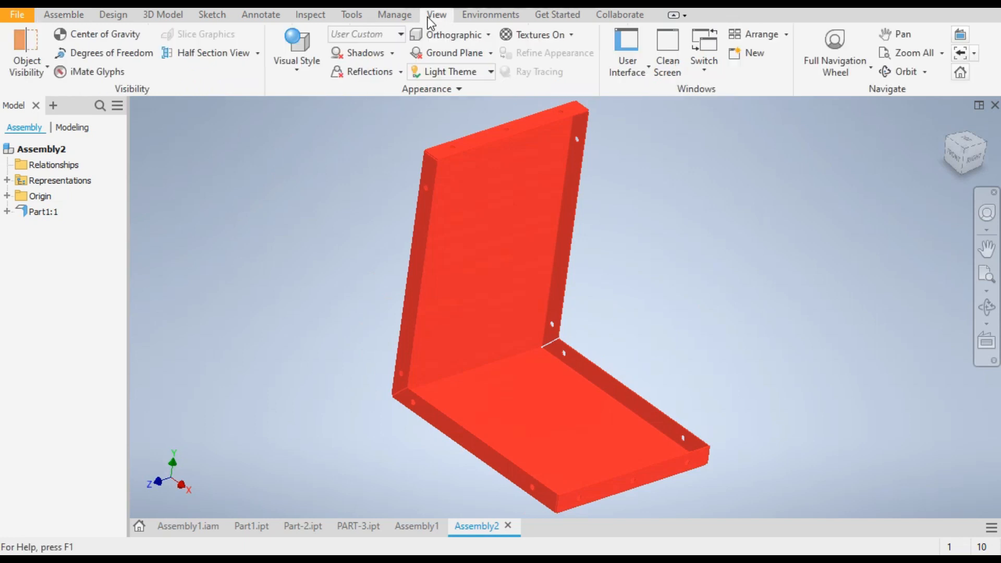
left_click(286, 78)
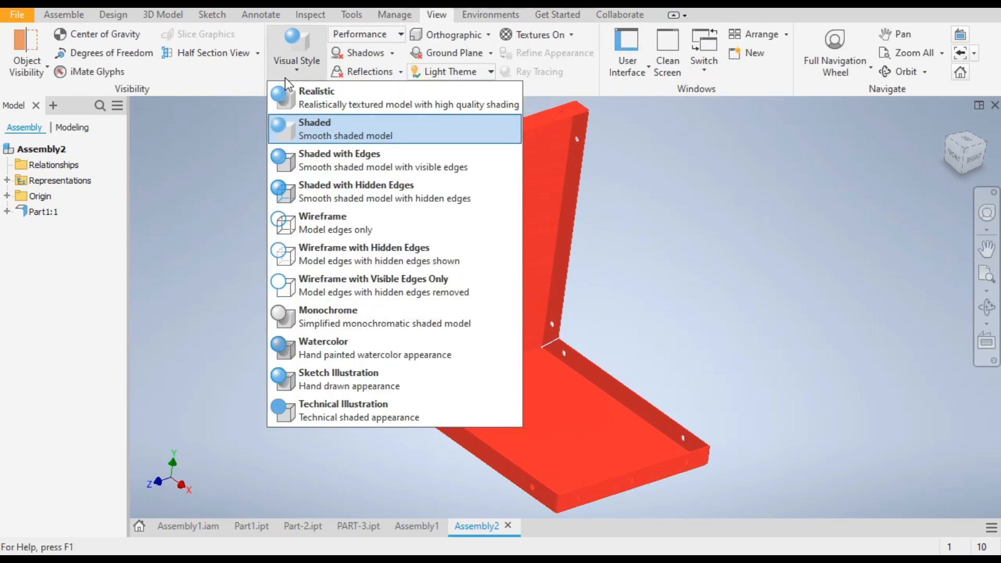
left_click(318, 166)
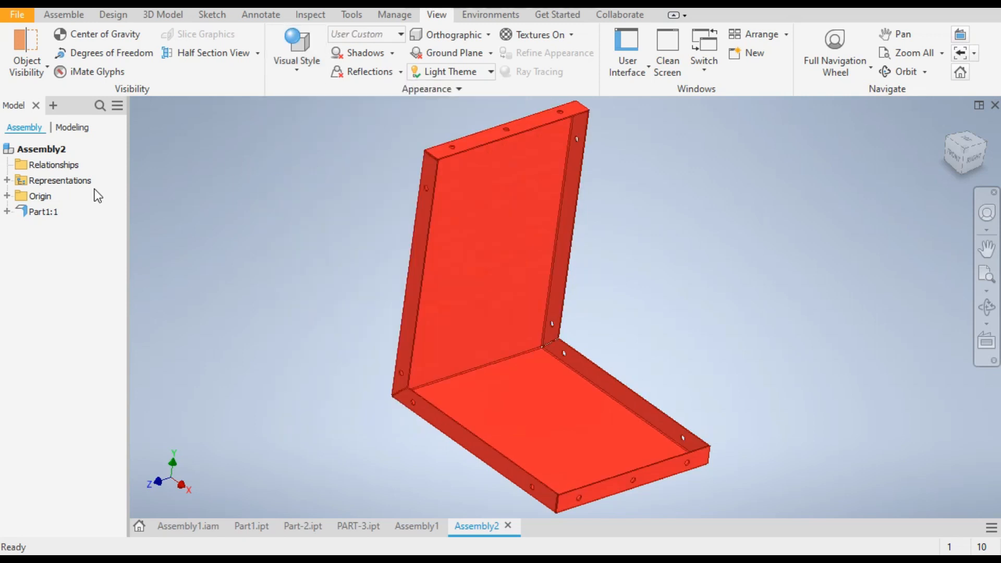
Step: Move the ungrounded Part1 component a short distance within the assembly
mouse_move(597, 235)
left_mouse_down()
mouse_move(769, 286)
mouse_move(447, 226)
mouse_move(693, 225)
mouse_move(597, 234)
left_mouse_up()
scroll(613, 233, "up", 5)
scroll(671, 191, "down", 5)
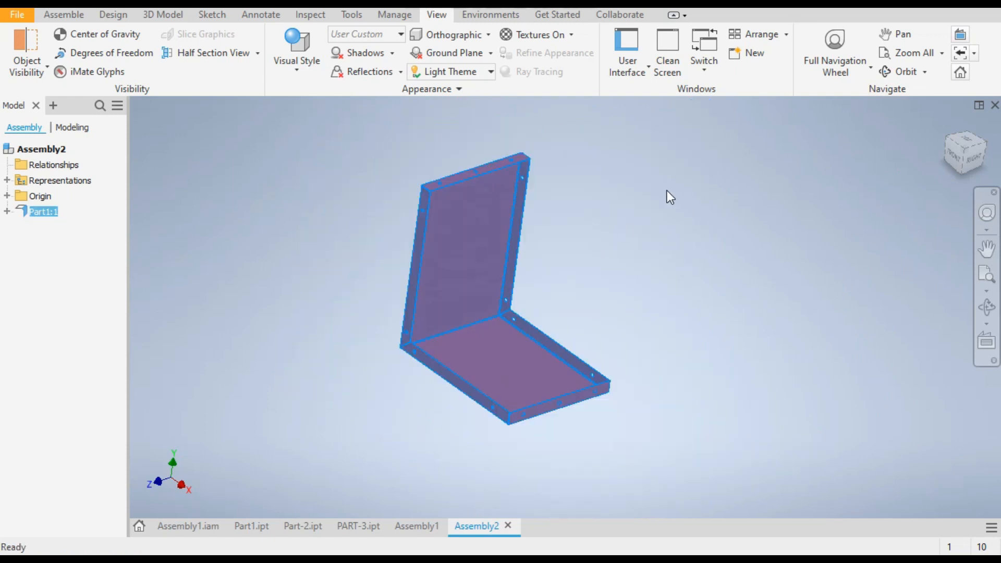
left_click_drag(480, 242, 521, 234)
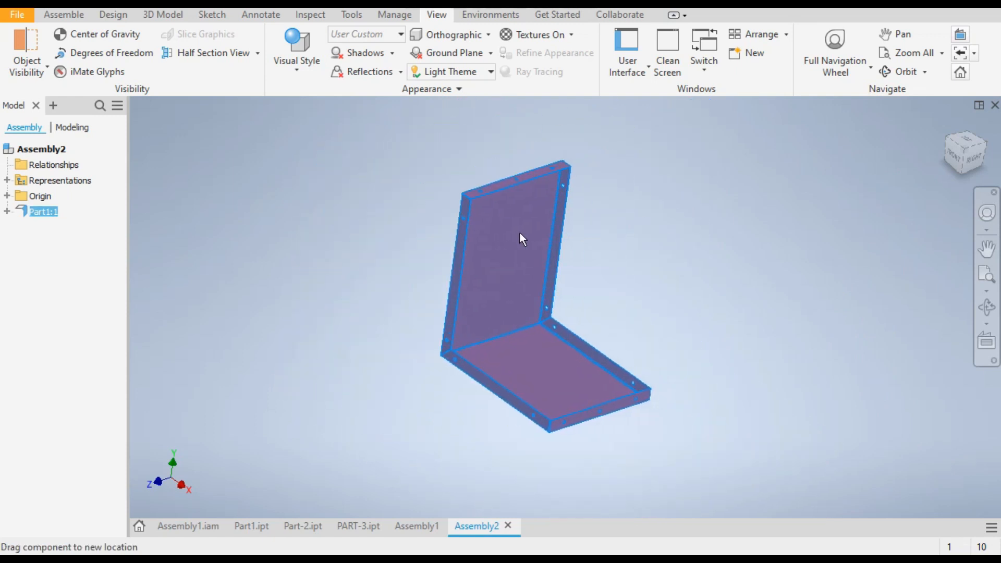
Step: Expand the origin features of both Part1's folded model and the assembly in the model tree
left_click(7, 211)
left_click(20, 227)
left_click(33, 243)
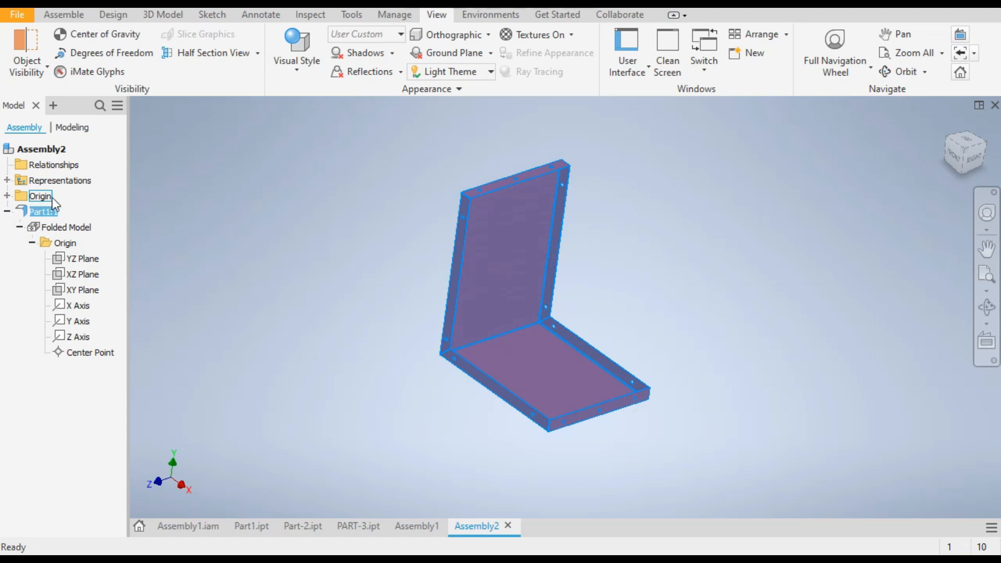
left_click(7, 196)
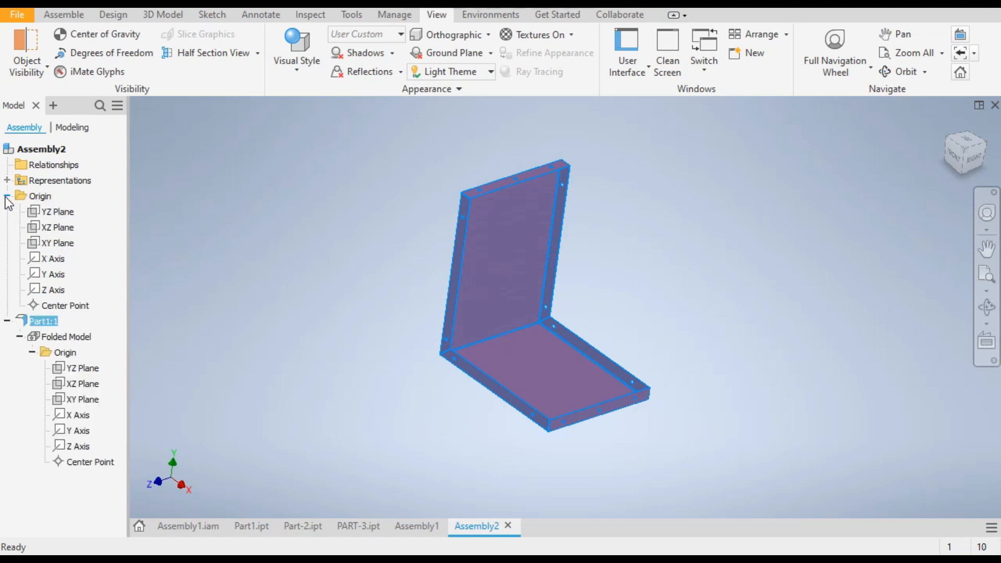
left_click(202, 203)
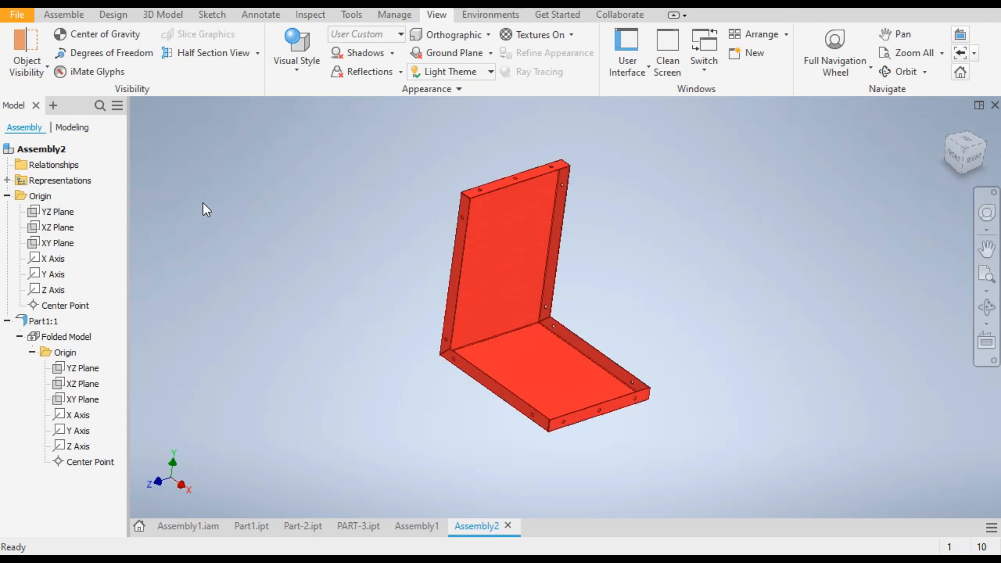
Step: Constrain Part1's YZ plane flush to the assembly's YZ plane with a 0 mm offset
left_click(75, 16)
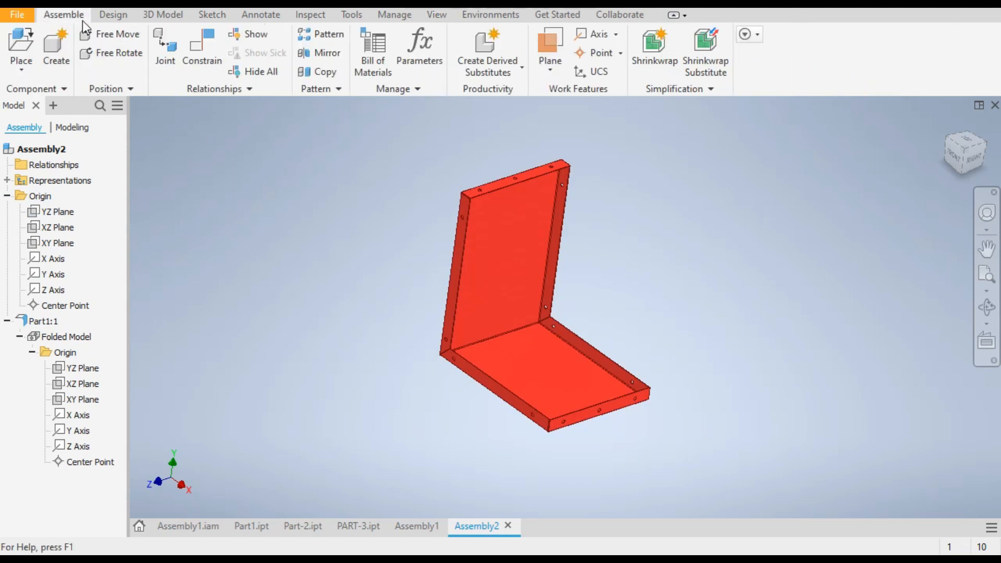
left_click(202, 58)
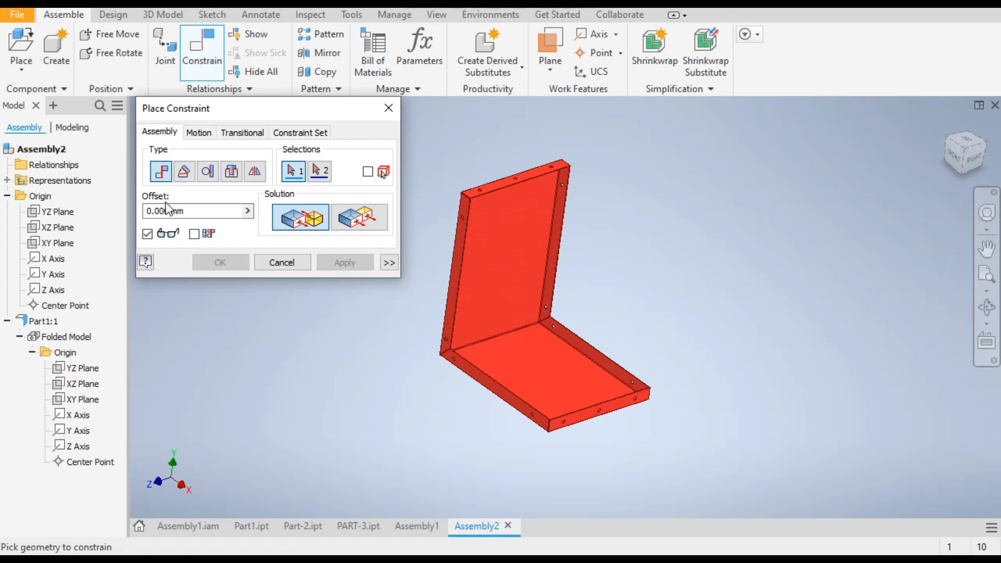
left_click(67, 214)
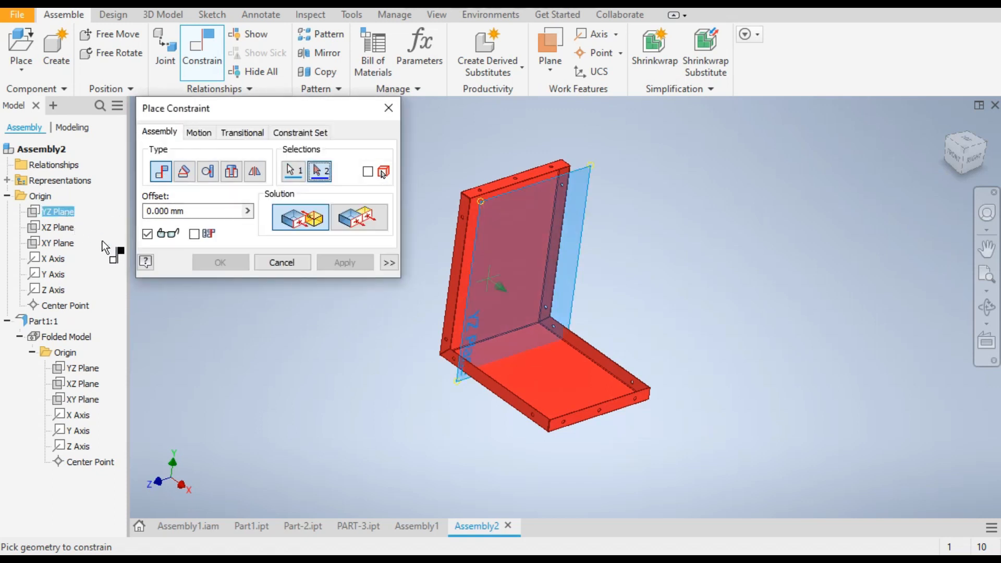
left_click(82, 368)
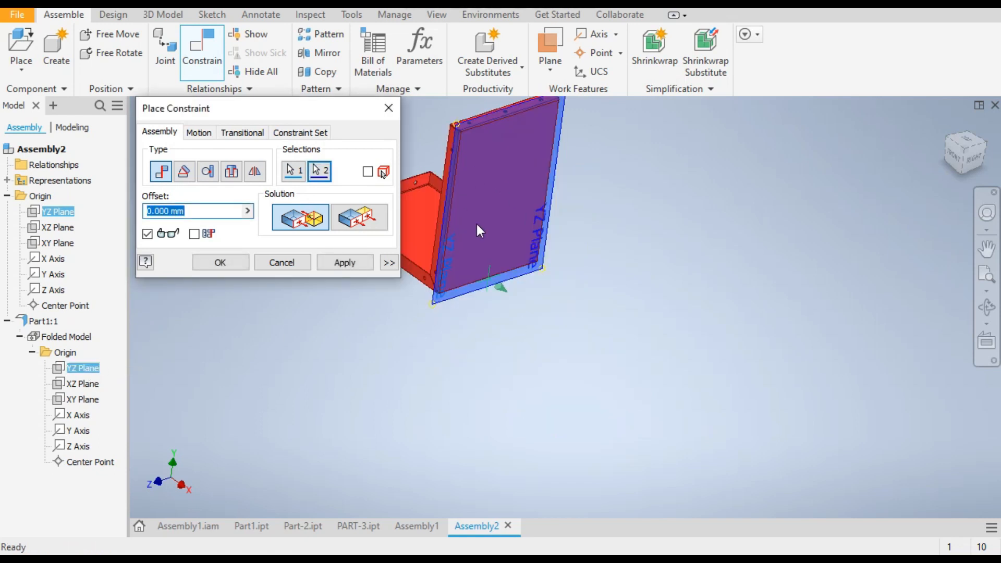
left_click(372, 223)
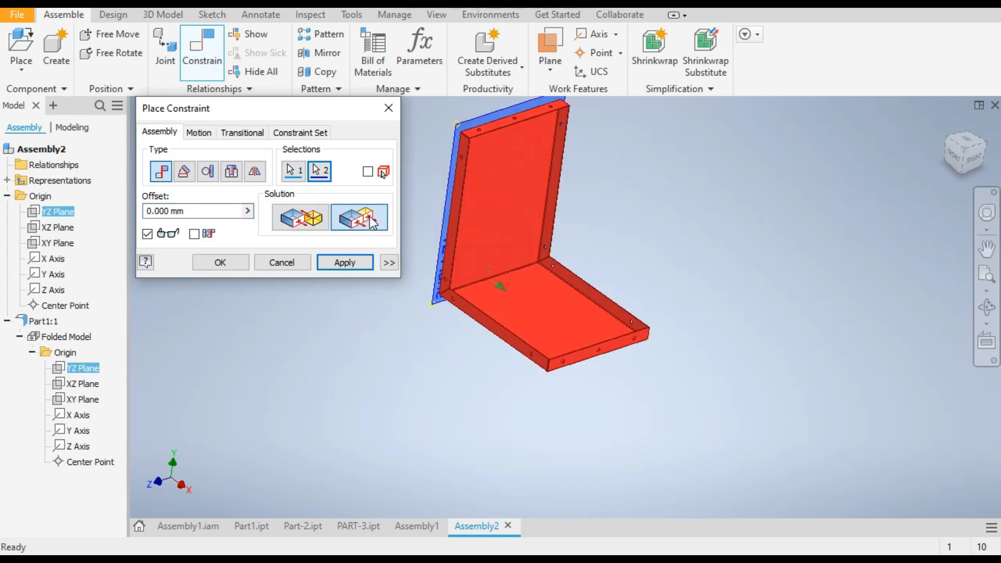
left_click(357, 264)
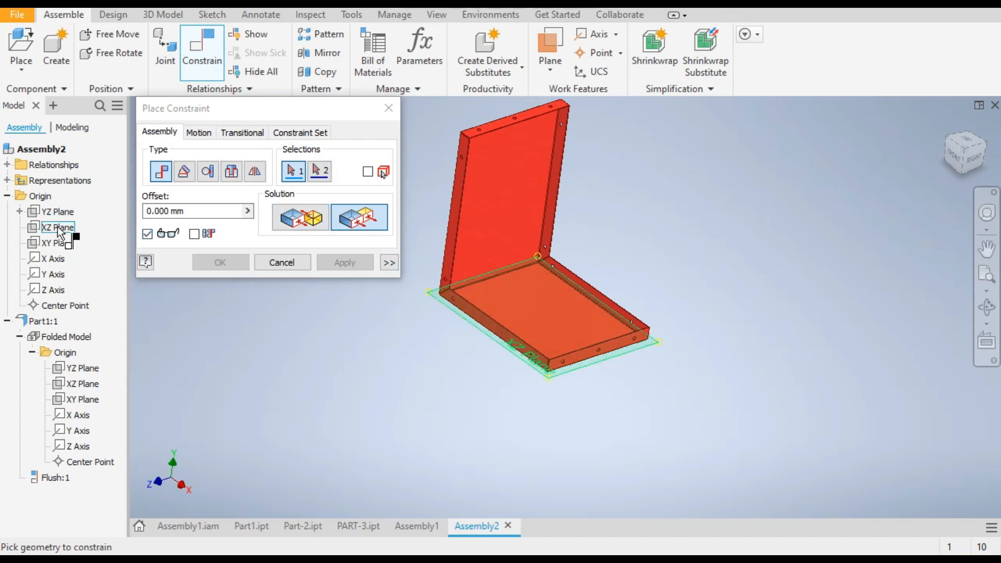
Step: Constrain Part1's XZ plane flush to the assembly's XZ plane with a 0 mm offset
left_click(57, 228)
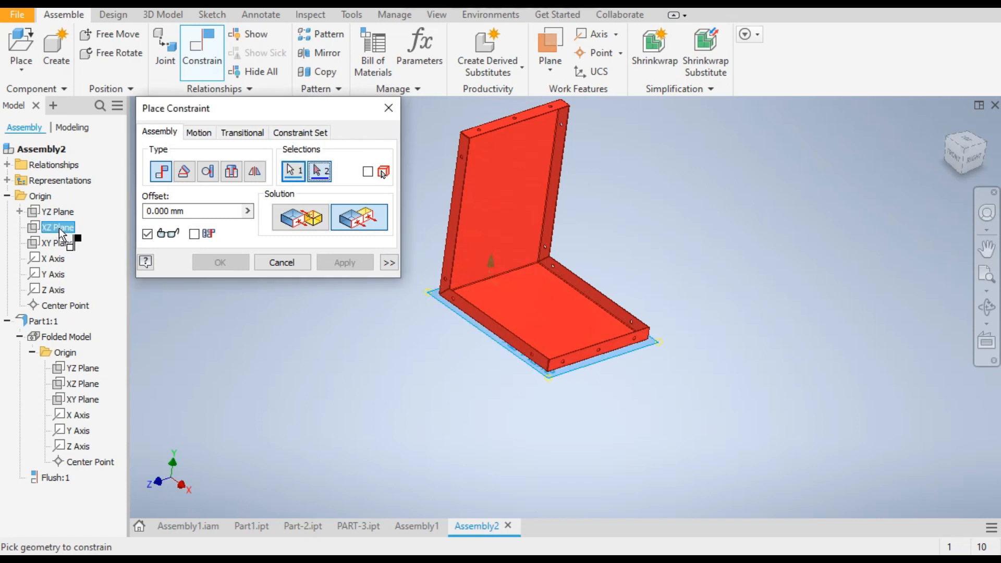
left_click(83, 385)
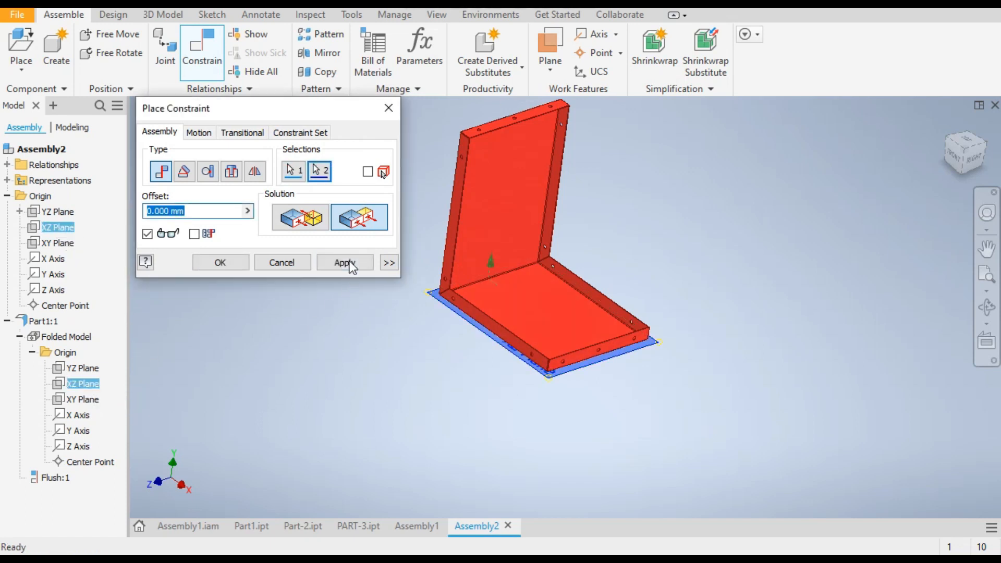
left_click(345, 263)
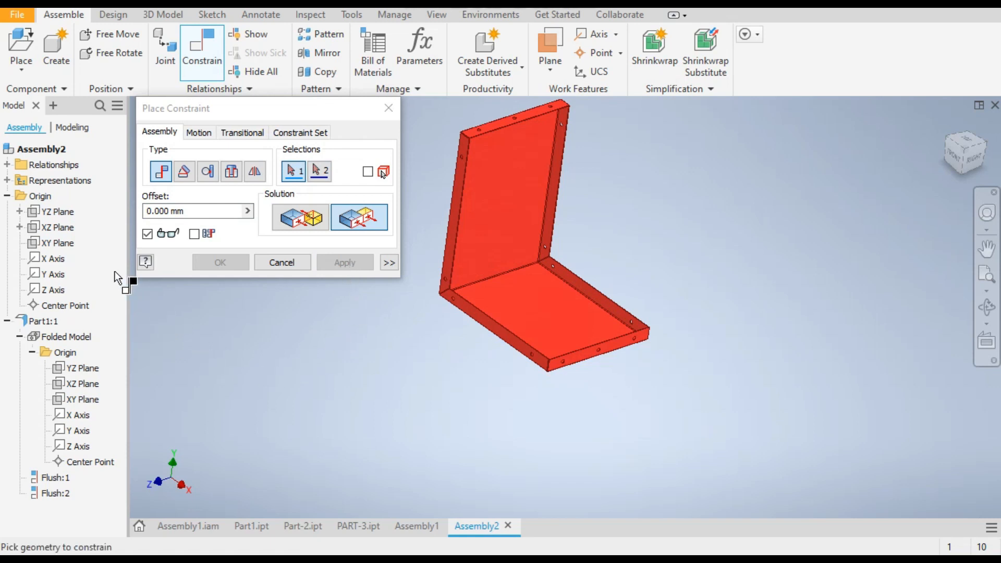
Step: Constrain Part1's XY plane flush to the assembly's XY plane with a 0 mm offset, and collapse Part1 in the model tree
left_click(54, 244)
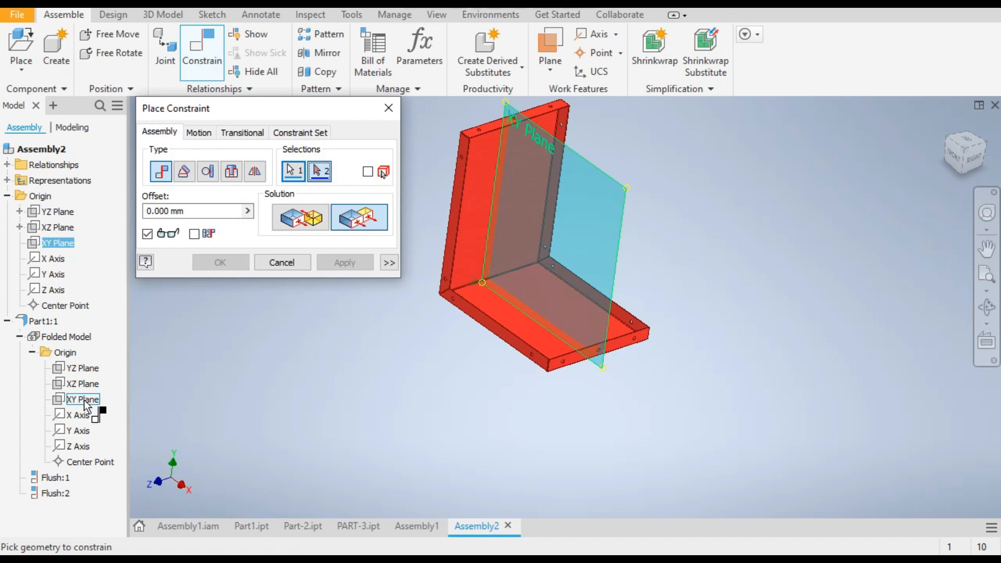
left_click(83, 399)
left_click(342, 263)
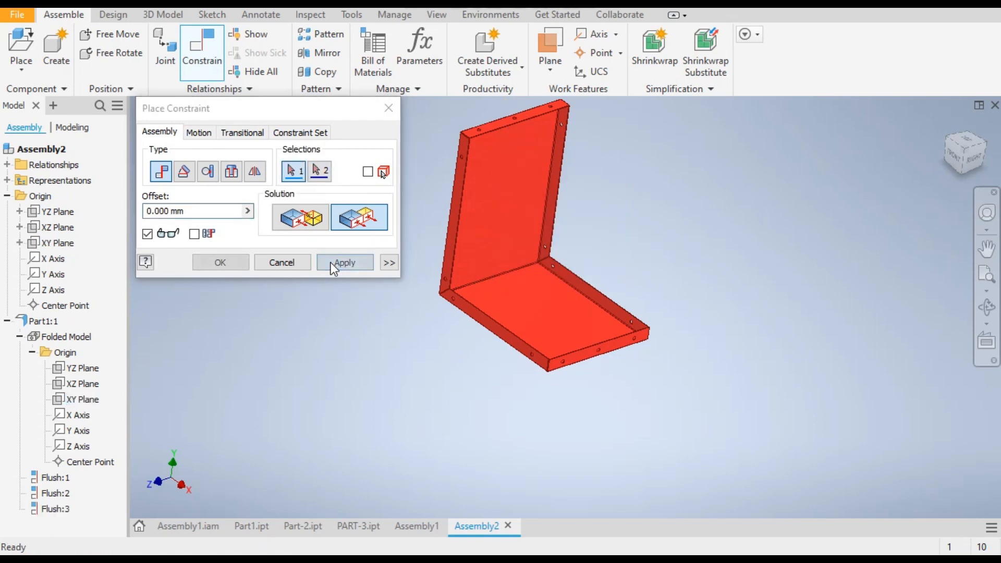
left_click(282, 262)
left_click(521, 187)
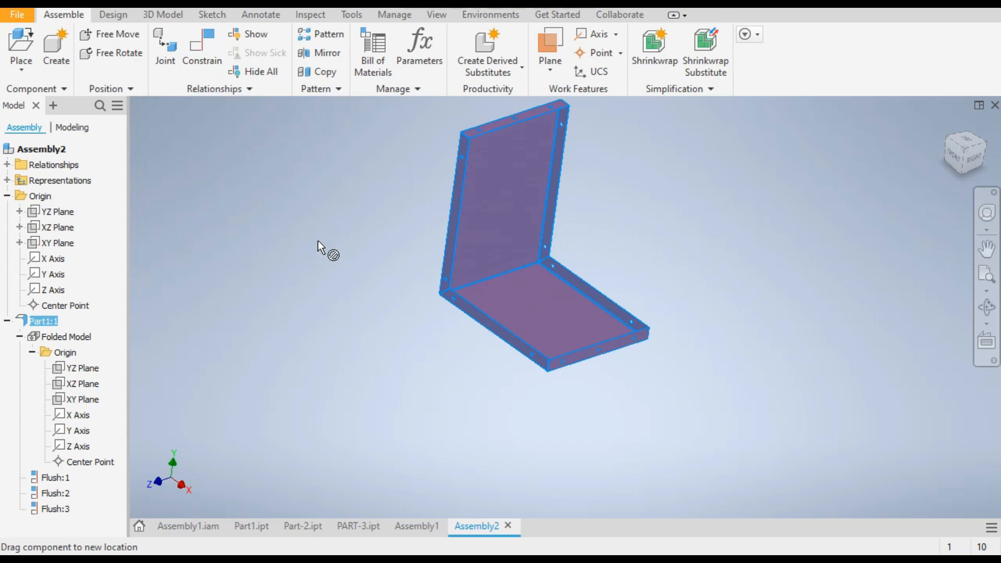
left_click(373, 229)
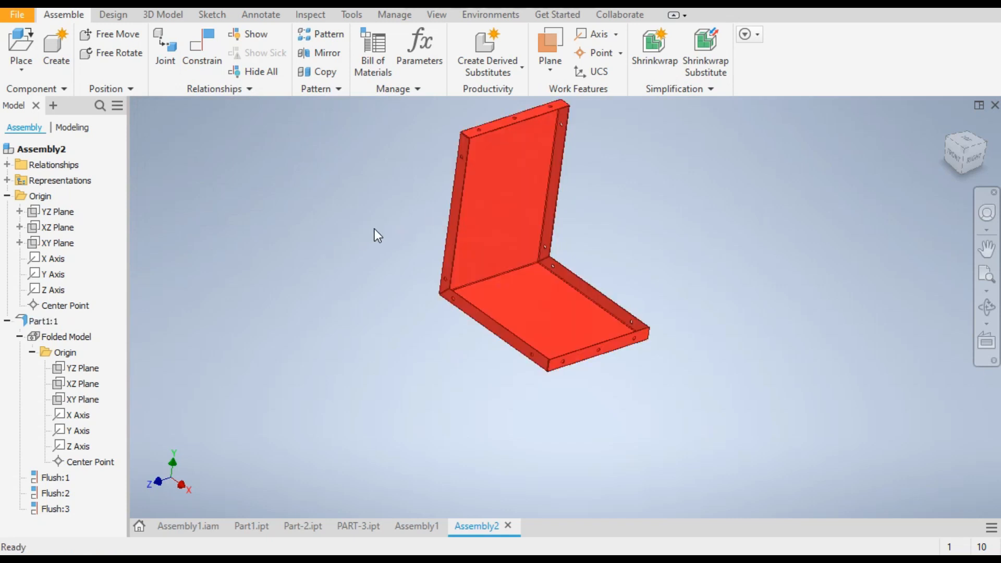
left_click(6, 321)
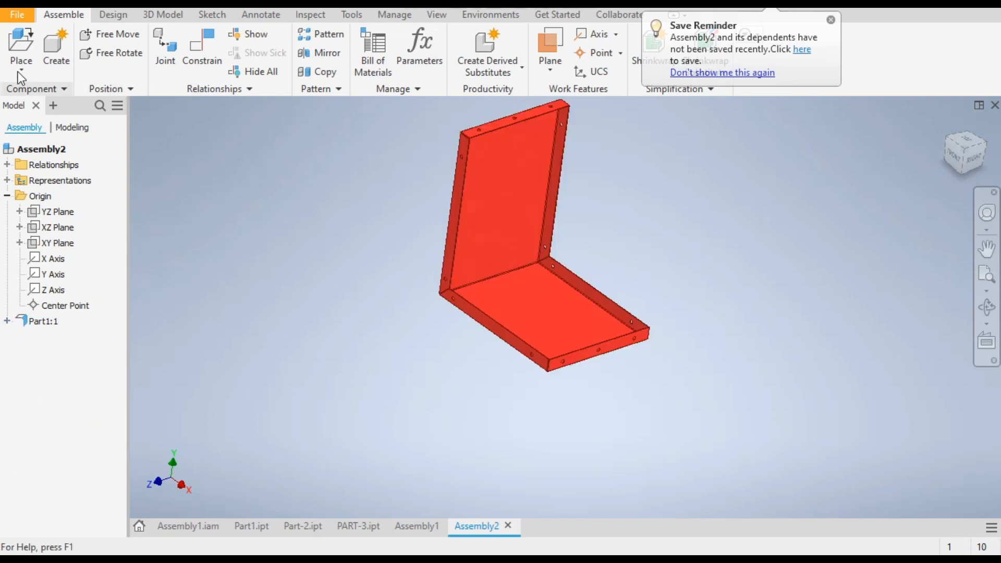
Step: Place one instance of Part-2 in open space beside Part1
left_click(24, 42)
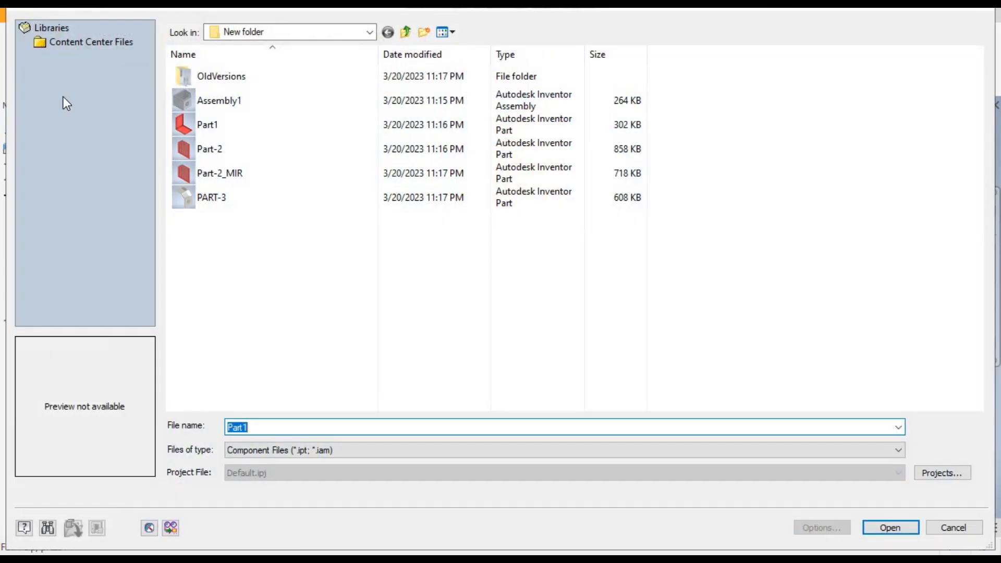
left_click(224, 153)
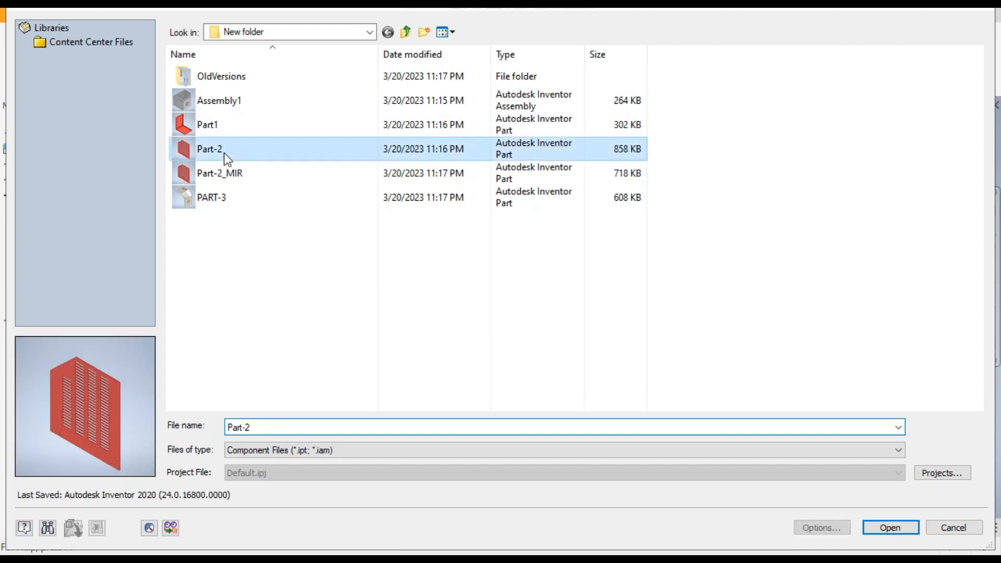
double_click(225, 152)
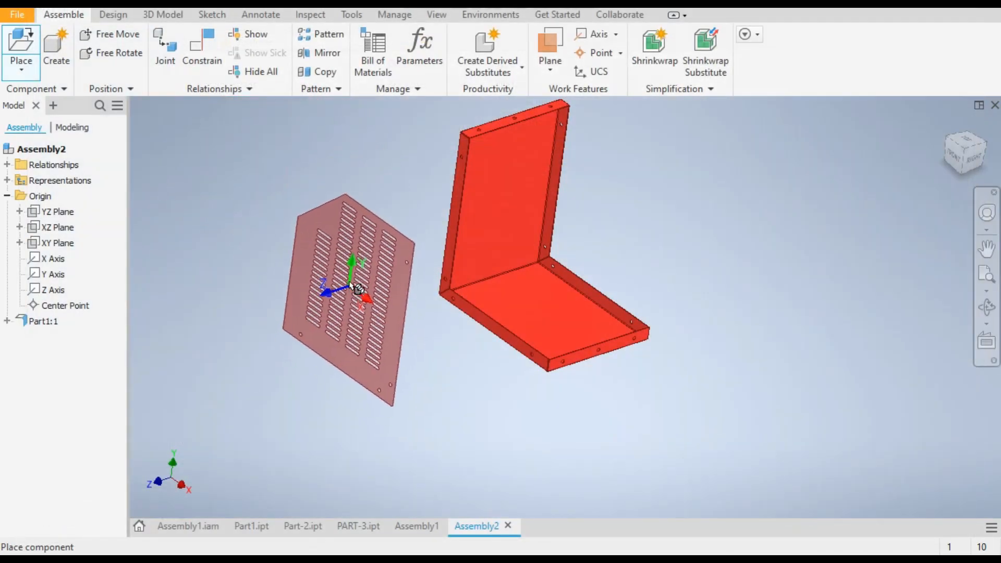
left_click(357, 286)
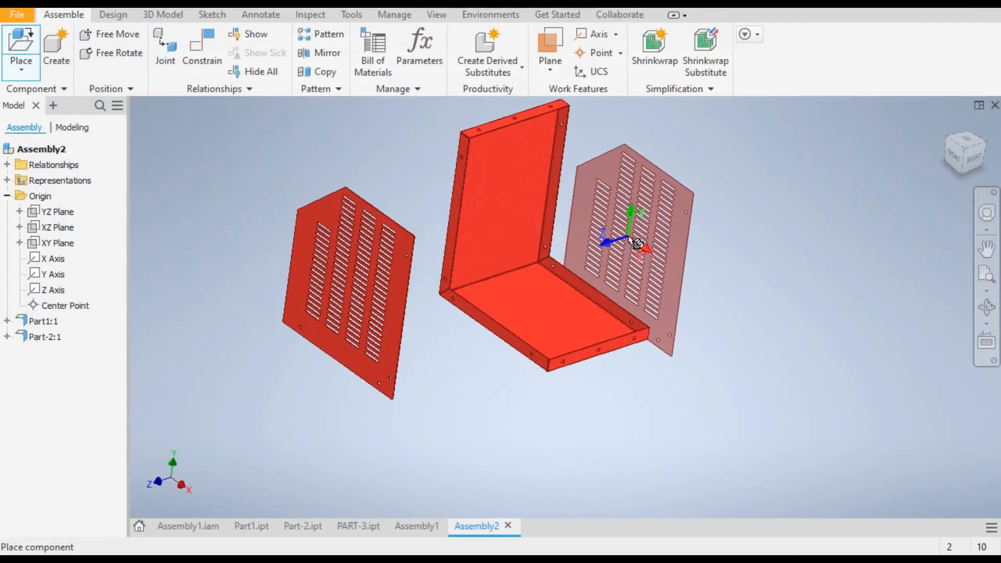
right_click(637, 243)
left_click(674, 236)
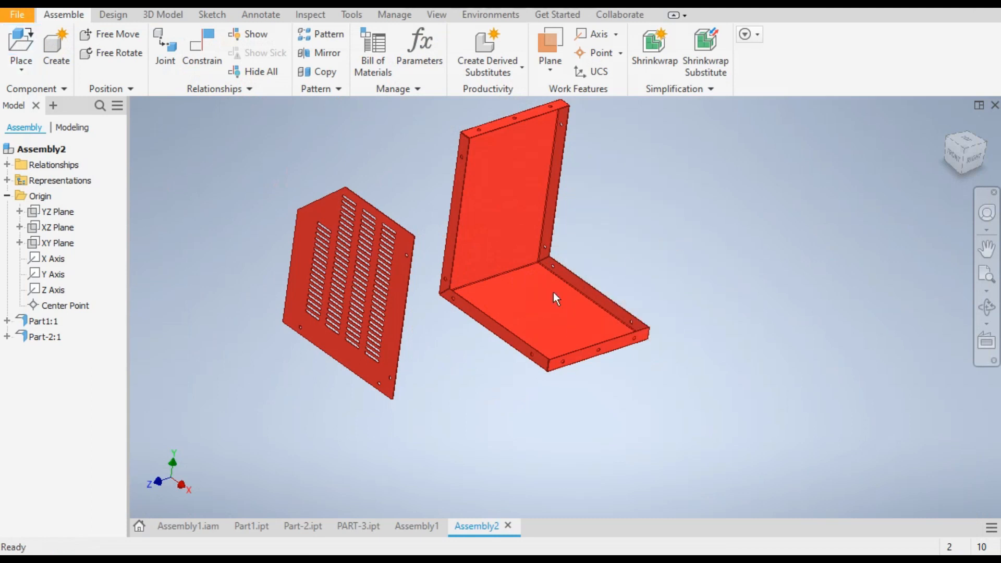
Step: Rotate Part-2 freely so its angled corner faces the open front of Part1
left_click(340, 255)
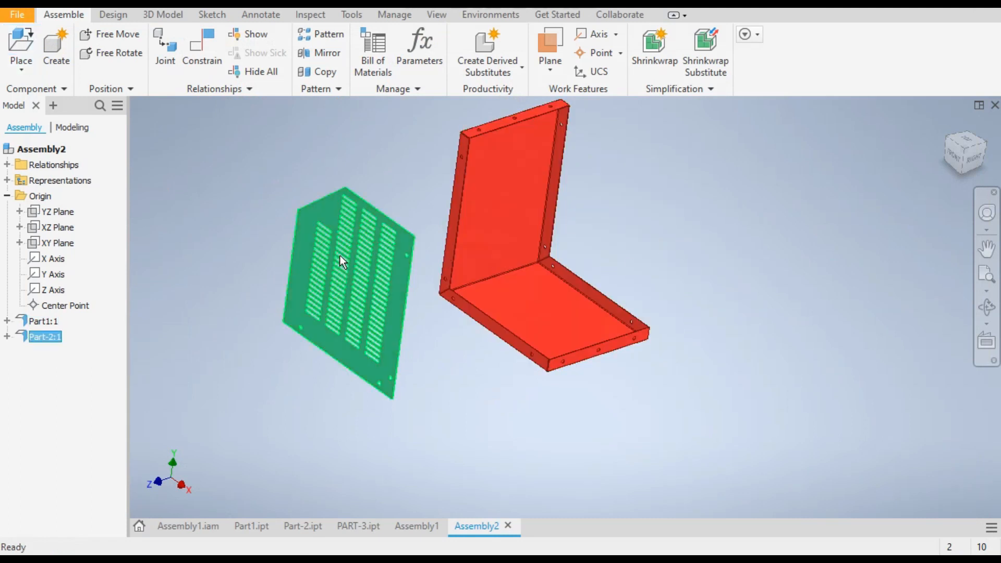
left_click(127, 57)
left_click_drag(425, 266, 241, 339)
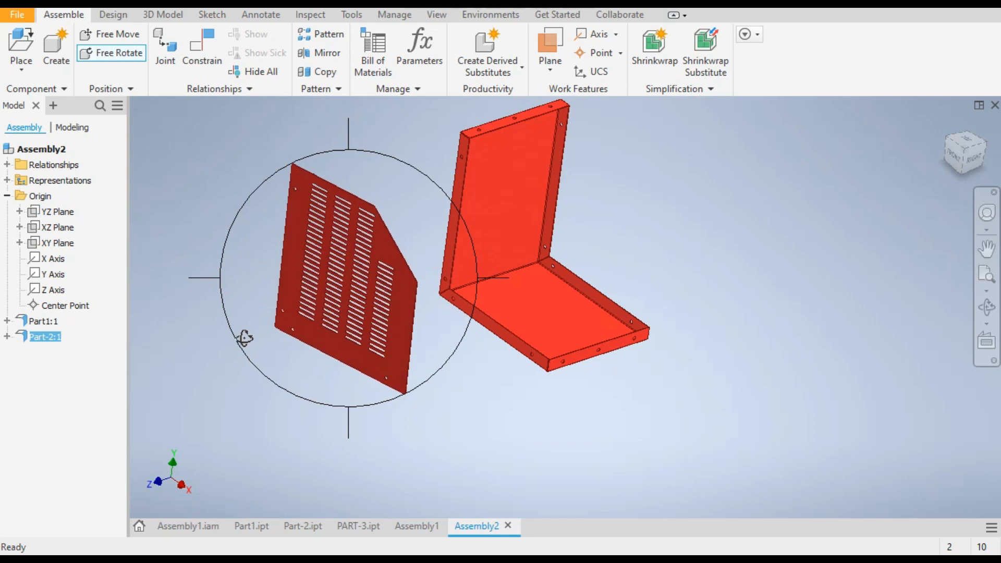
key("Escape")
left_click(183, 211)
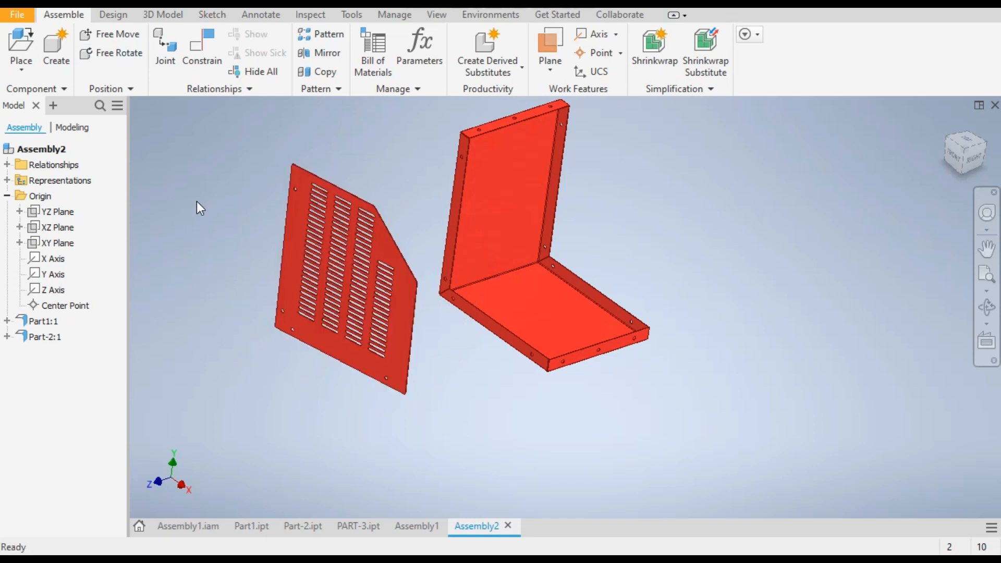
Step: Mate Part-2's inner face to the outer face of Part1's upright side flange with a 0 mm offset
left_click(205, 52)
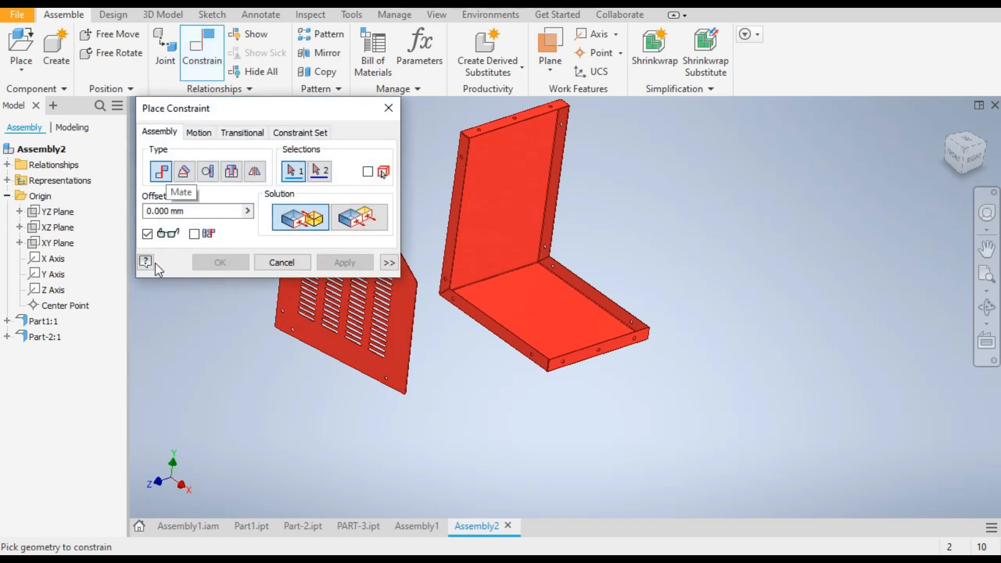
scroll(460, 170, "down", 5)
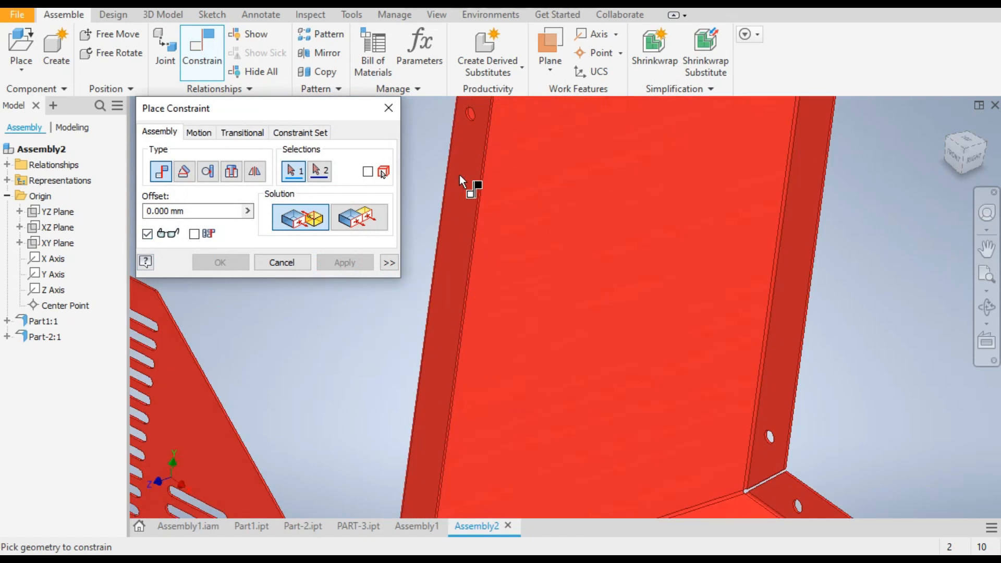
left_click(462, 202)
scroll(564, 240, "up", 5)
left_click(965, 158)
scroll(602, 195, "down", 4)
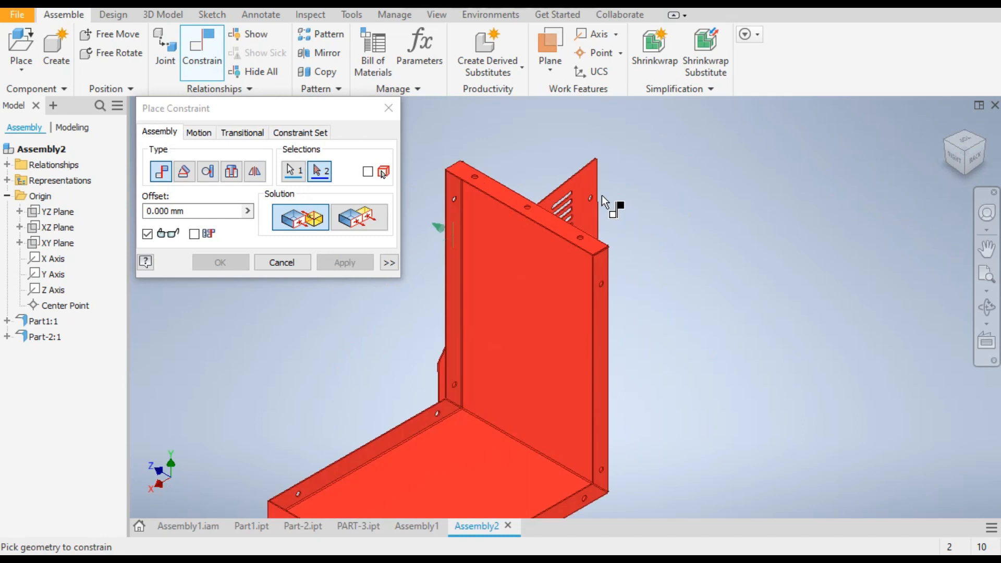
scroll(625, 261, "up", 3)
left_click(594, 220)
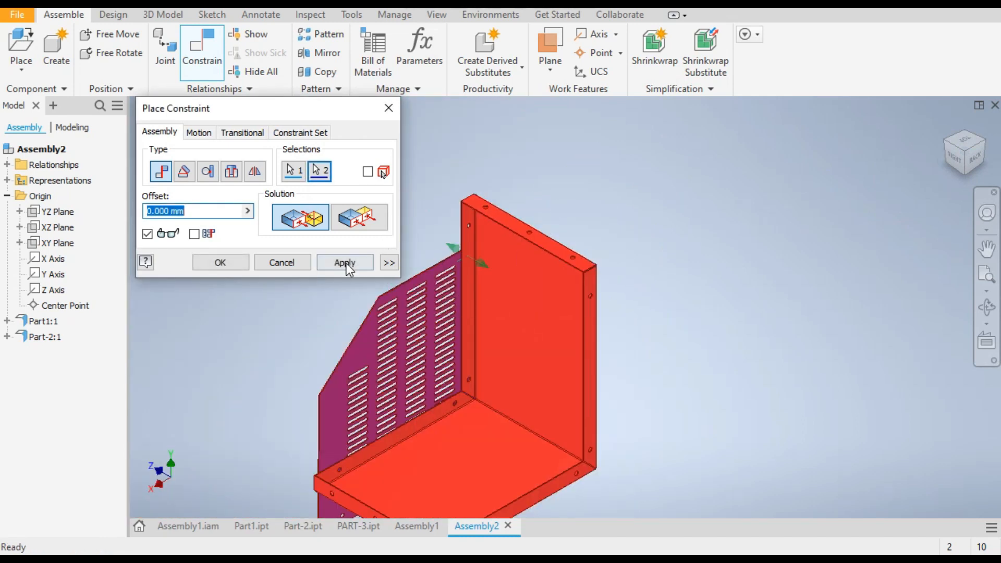
left_click(345, 262)
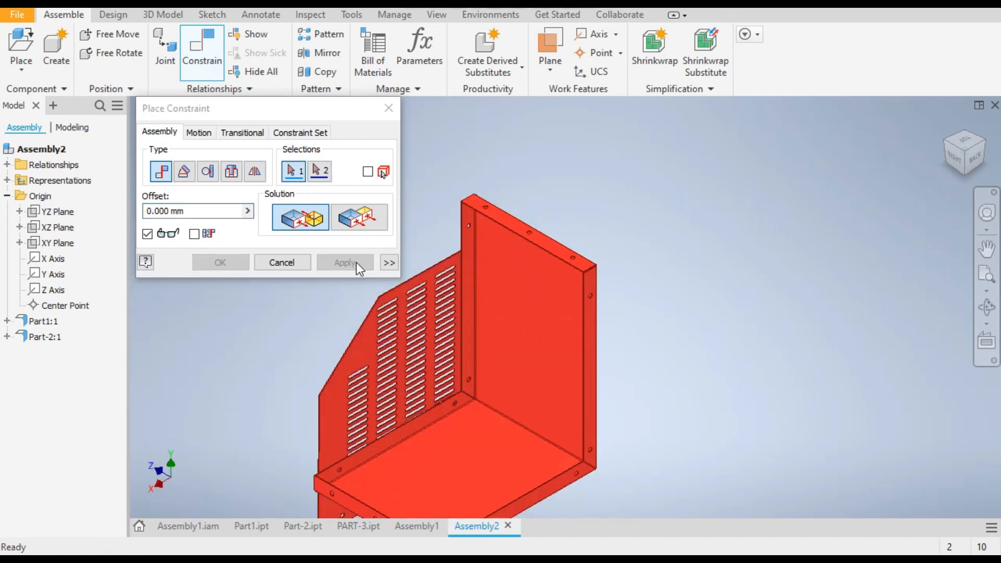
Step: Mate the axis of Part-2's upper rear hole to Part1's upper side-flange hole, using the Aligned solution and a 0 mm offset
left_click(942, 140)
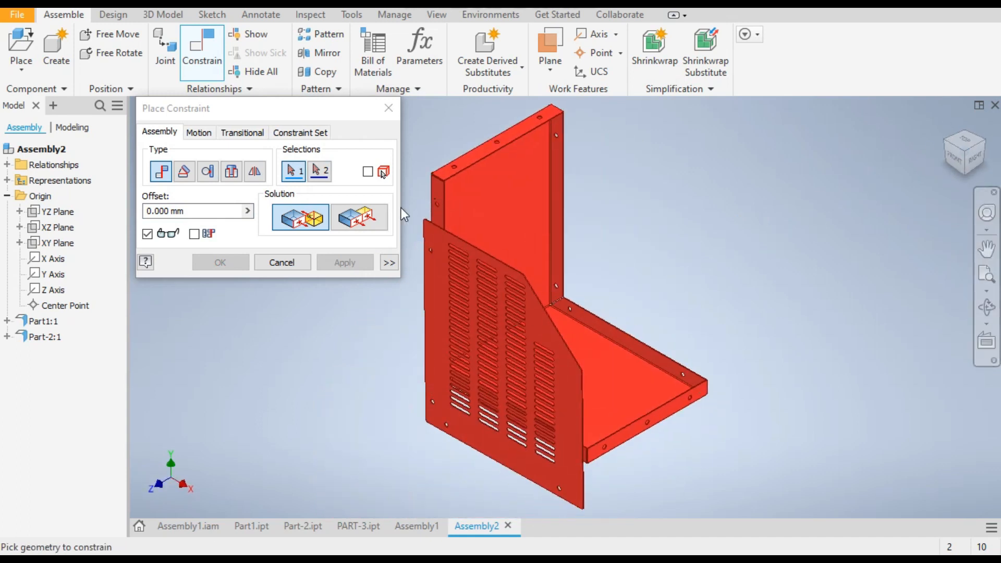
scroll(412, 206, "up", 5)
scroll(455, 403, "up", 5)
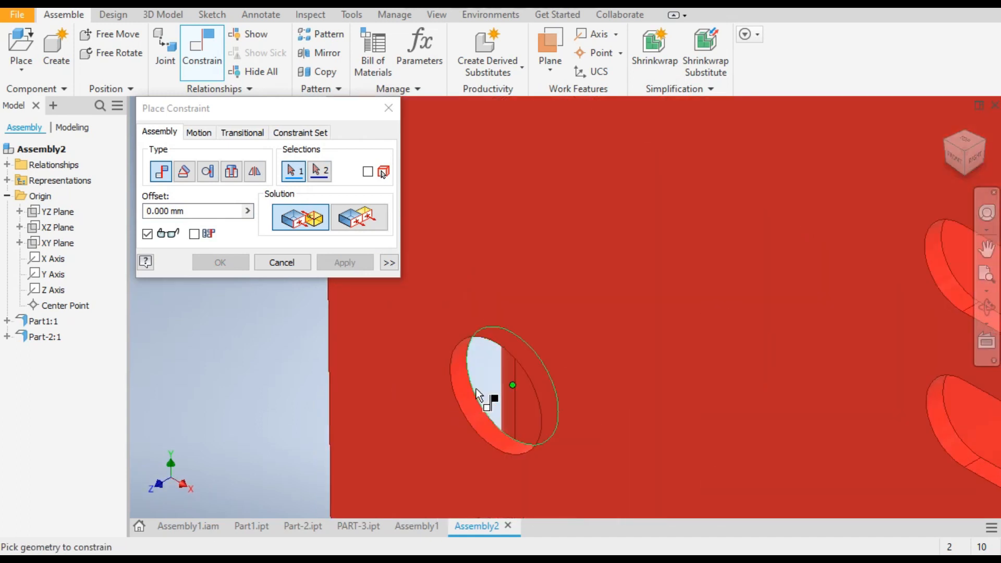
left_click(461, 393)
scroll(516, 365, "down", 10)
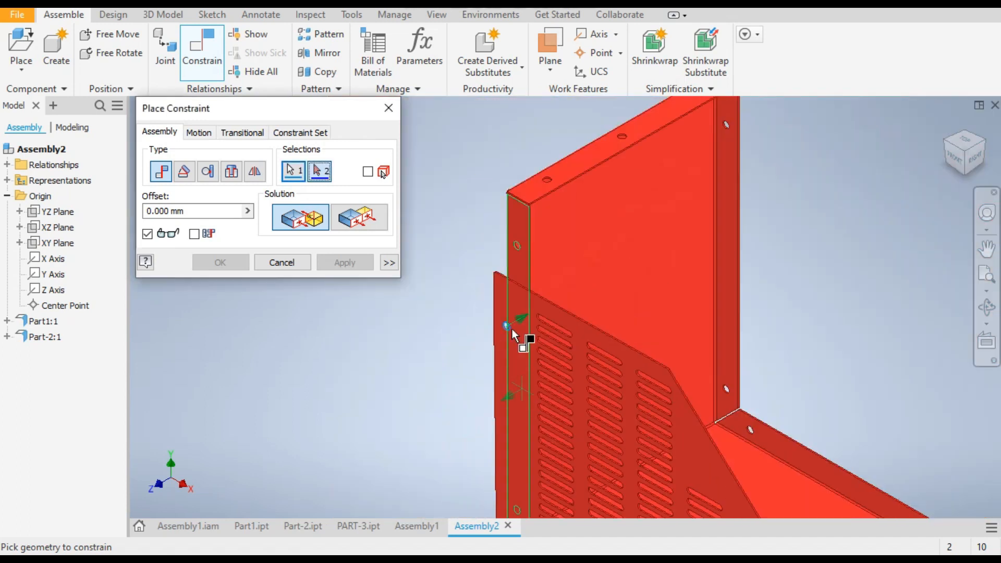
scroll(499, 229, "up", 6)
scroll(499, 229, "down", 6)
scroll(485, 225, "up", 10)
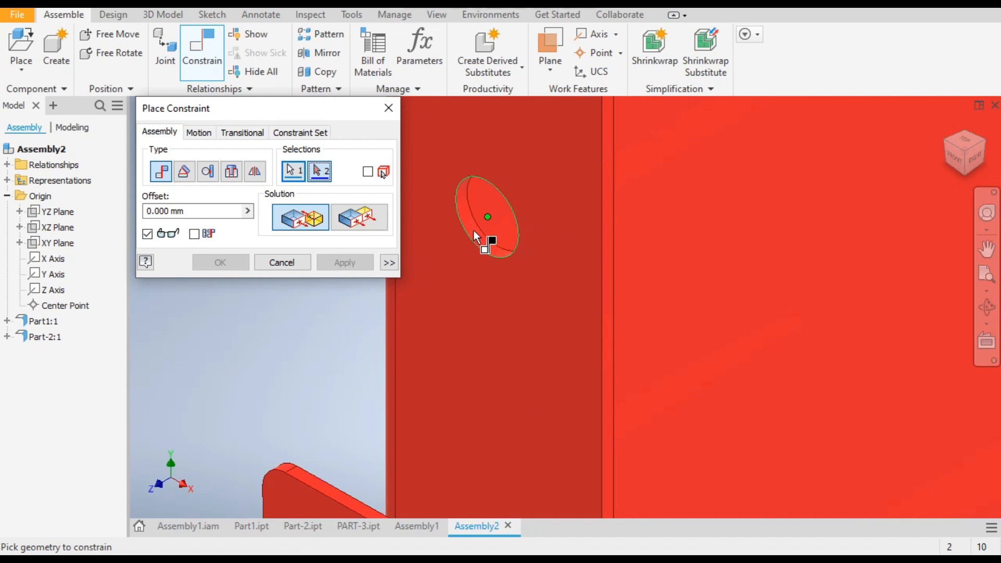
left_click(477, 235)
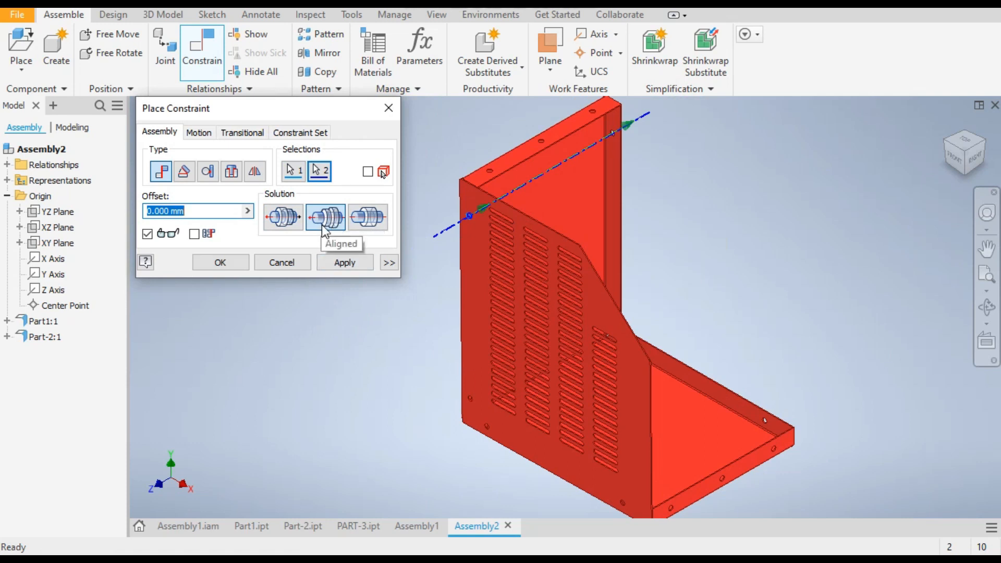
left_click(345, 262)
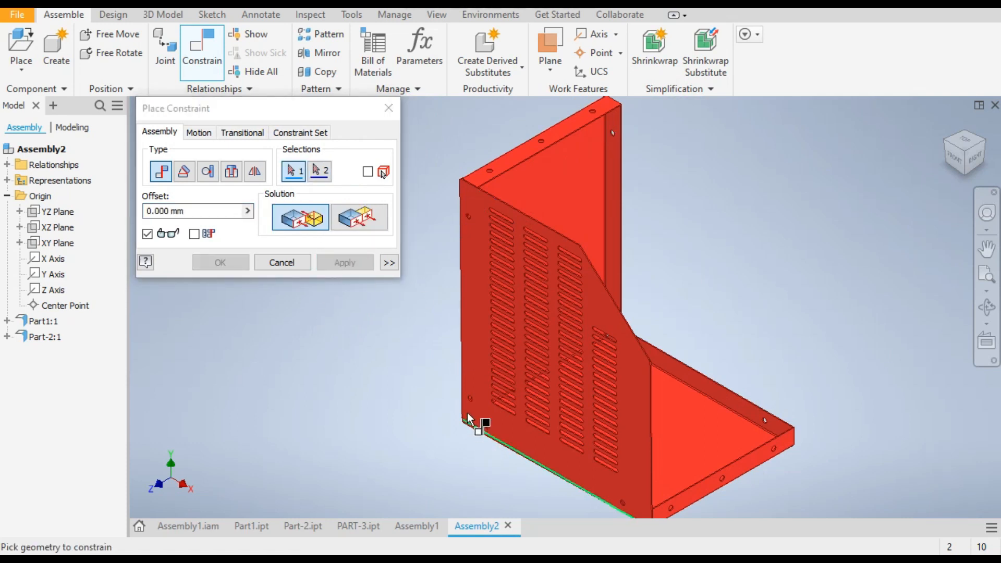
Step: Mate the axis of Part-2's lower rear hole to the matching hole in Part1's upright side flange, and finish constraining
scroll(476, 418, "up", 5)
scroll(500, 330, "up", 5)
left_click(507, 380)
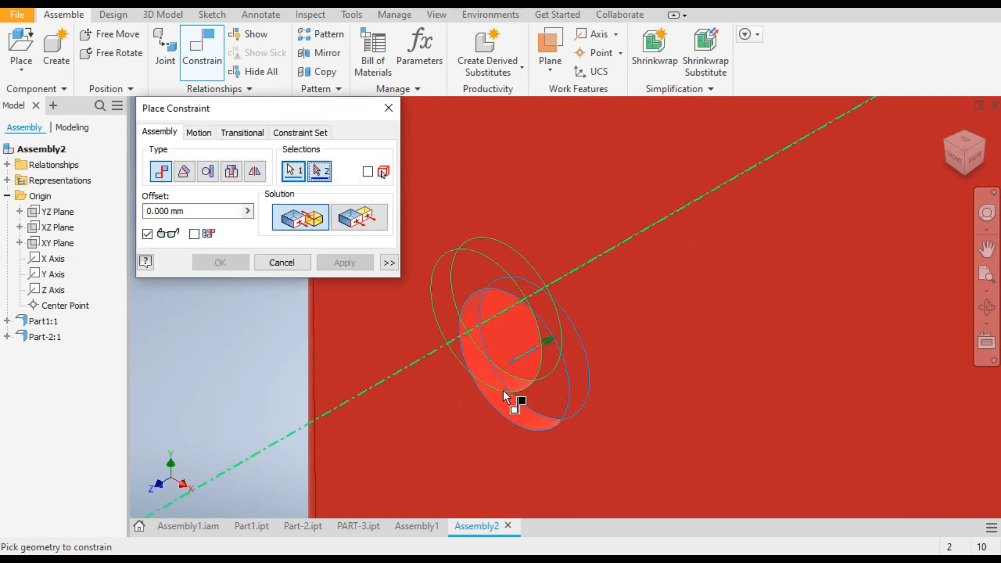
left_click(508, 380)
scroll(453, 343, "down", 5)
left_click(345, 263)
scroll(381, 365, "down", 5)
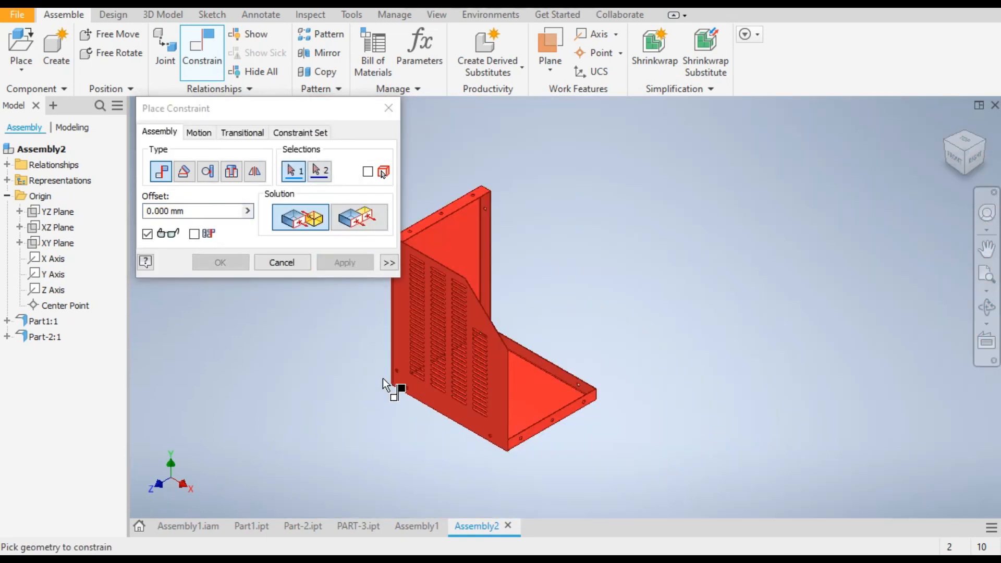
scroll(602, 493, "up", 5)
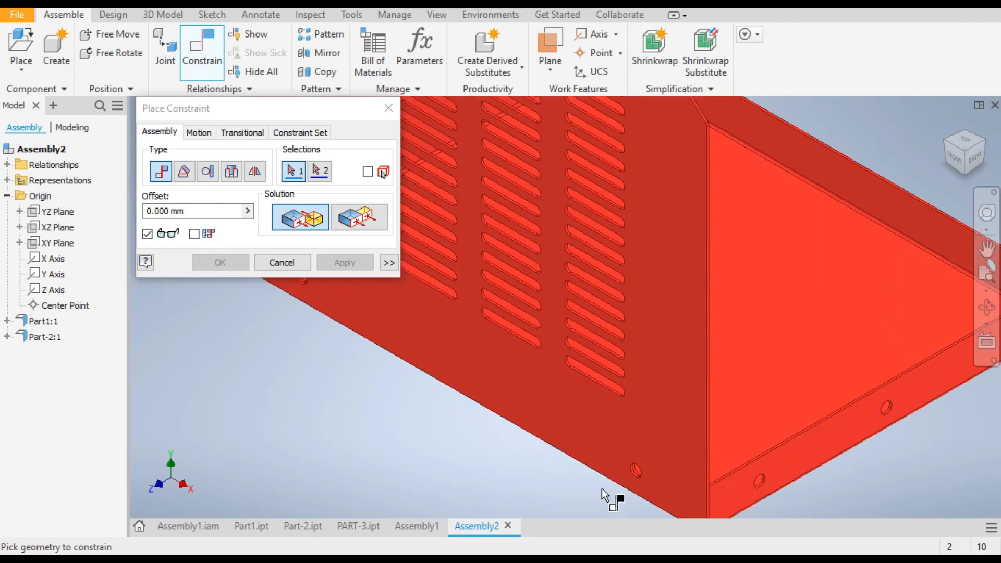
left_click(280, 260)
Step: Check Part-2's remaining freedom by trying to move it, and inspect its fit against Part1
left_click(412, 299)
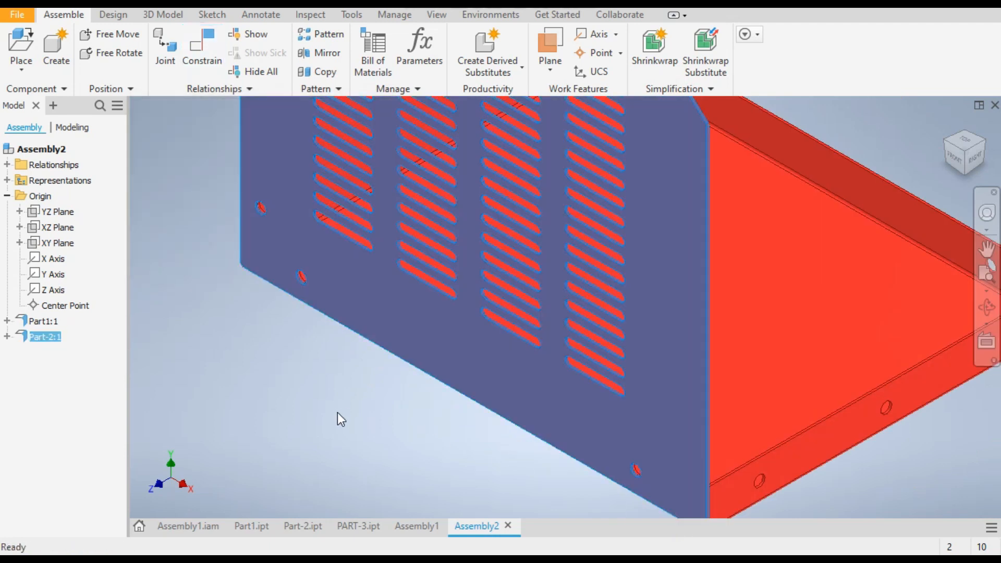
scroll(355, 402, "down", 5)
scroll(374, 386, "up", 5)
left_click_drag(377, 336, 568, 245)
left_click(566, 240)
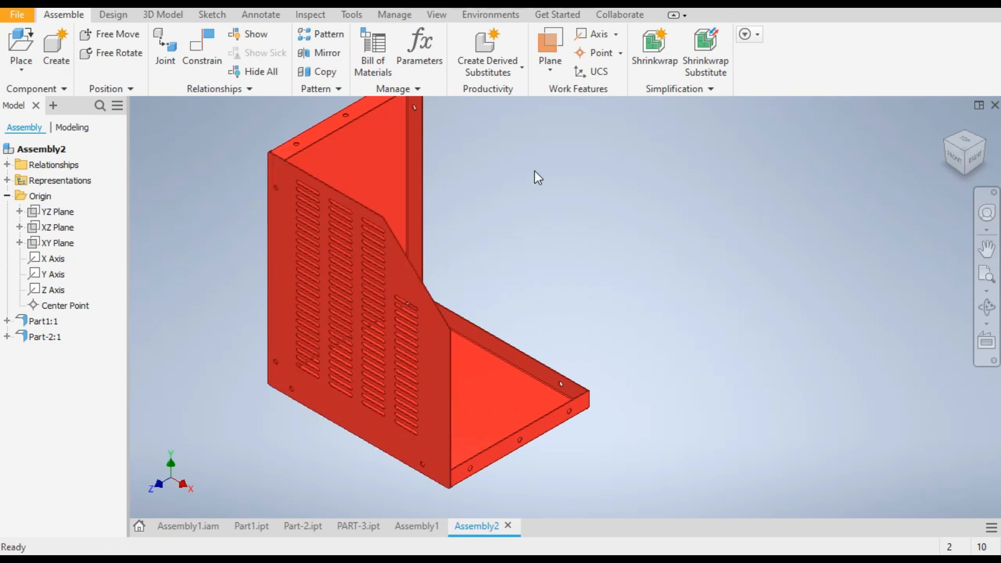
scroll(366, 368, "down", 5)
scroll(357, 362, "up", 4)
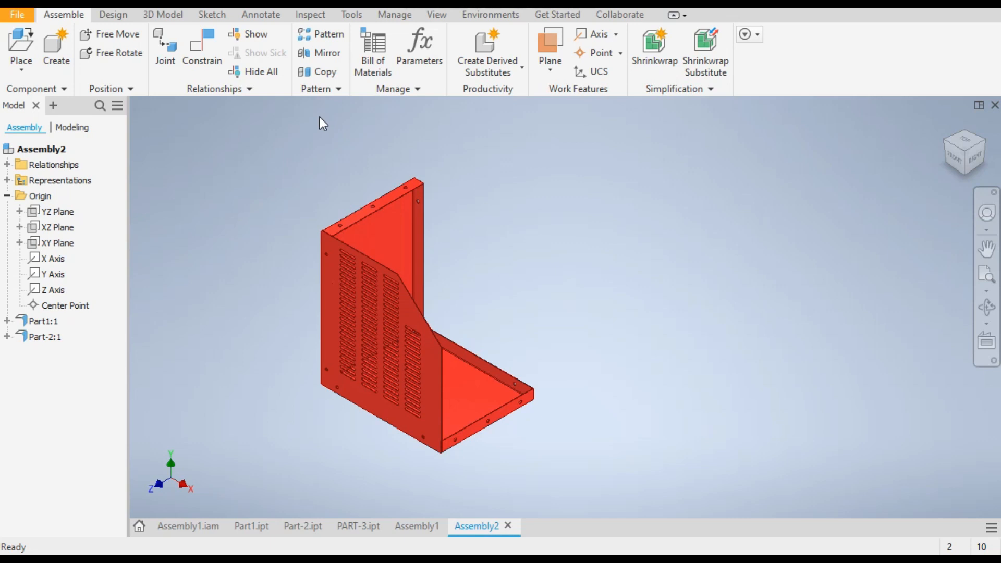
Step: Mirror Part-2 about the XY Plane with relationships mirrored, the new component grounded and sheet metal styles linked, inserting it as Part-2_MIR1.ipt
left_click(329, 56)
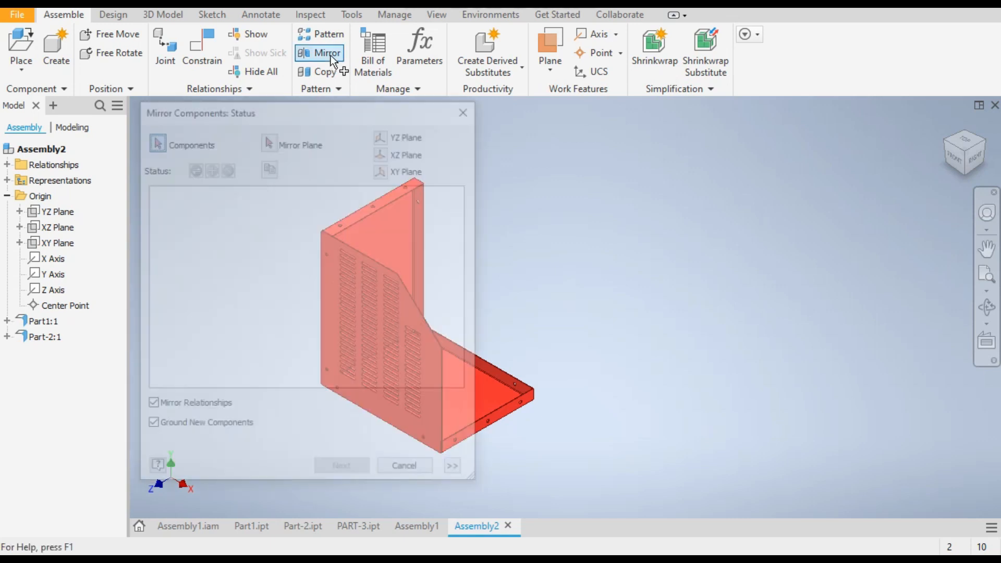
left_click_drag(315, 117, 830, 100)
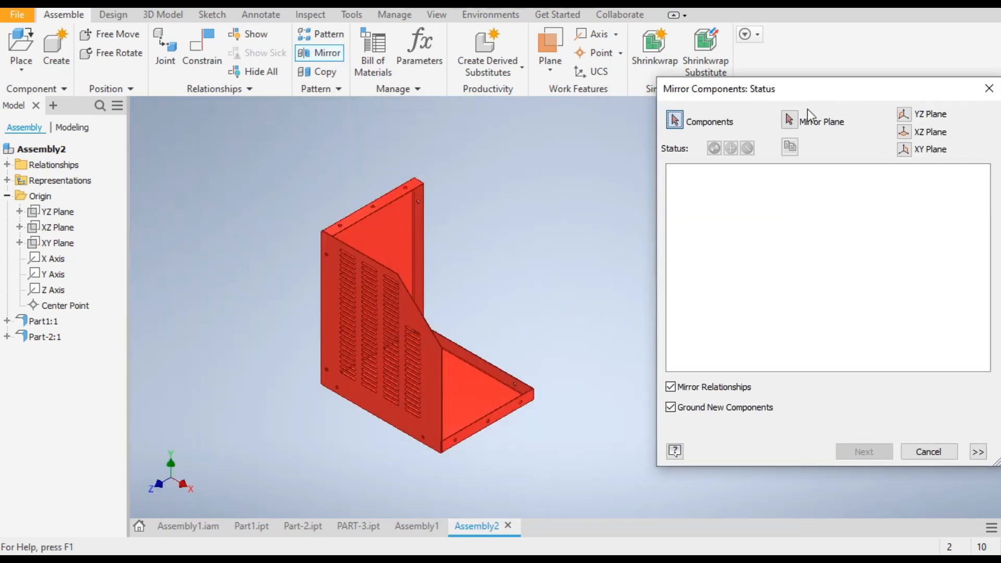
left_click(377, 289)
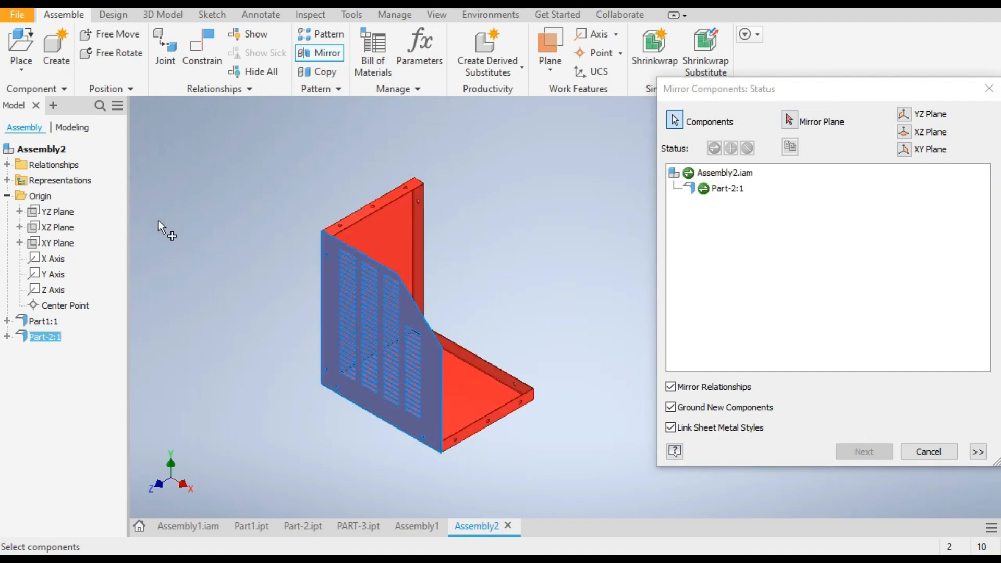
left_click(788, 122)
left_click(789, 122)
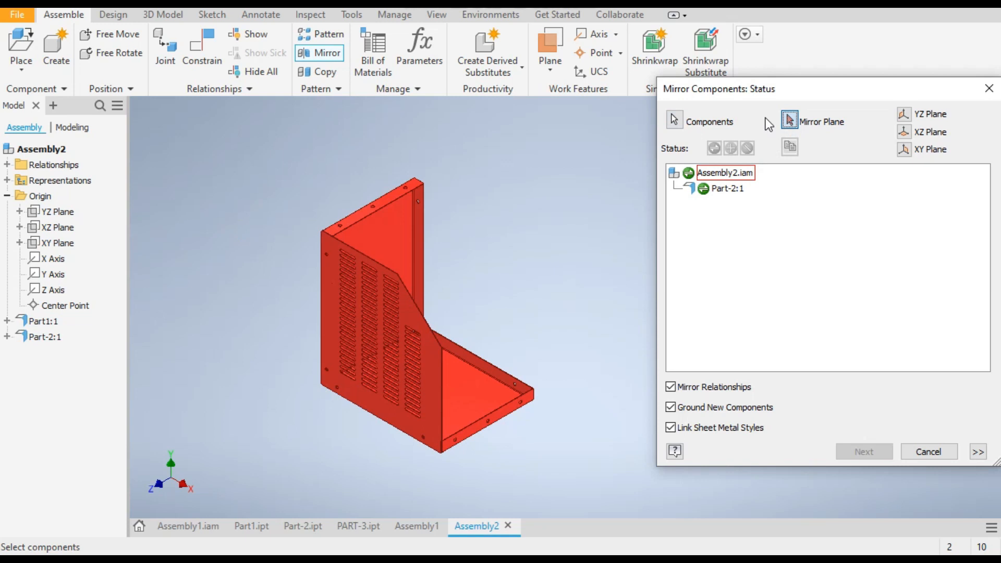
left_click(50, 244)
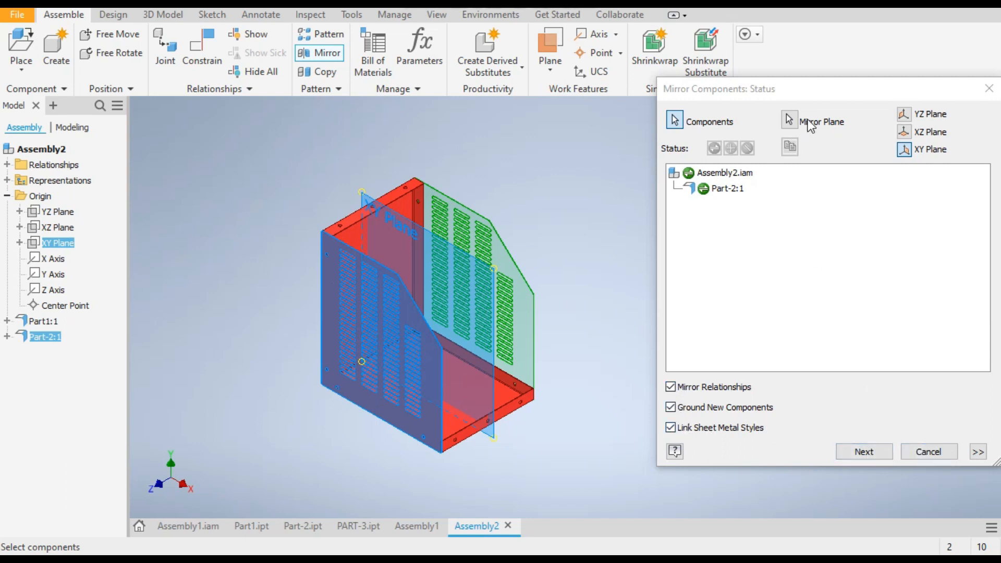
left_click_drag(827, 83, 772, 78)
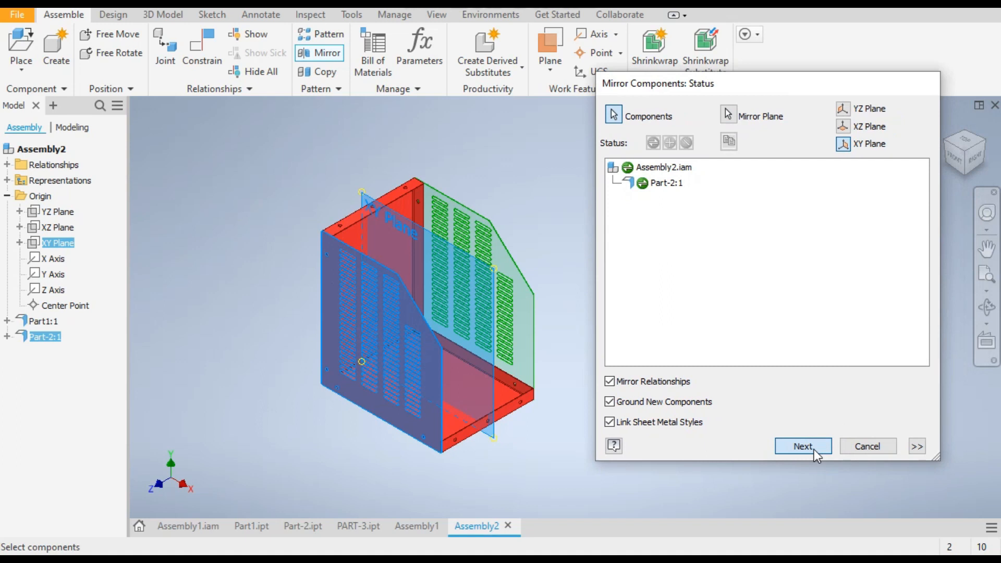
left_click(814, 449)
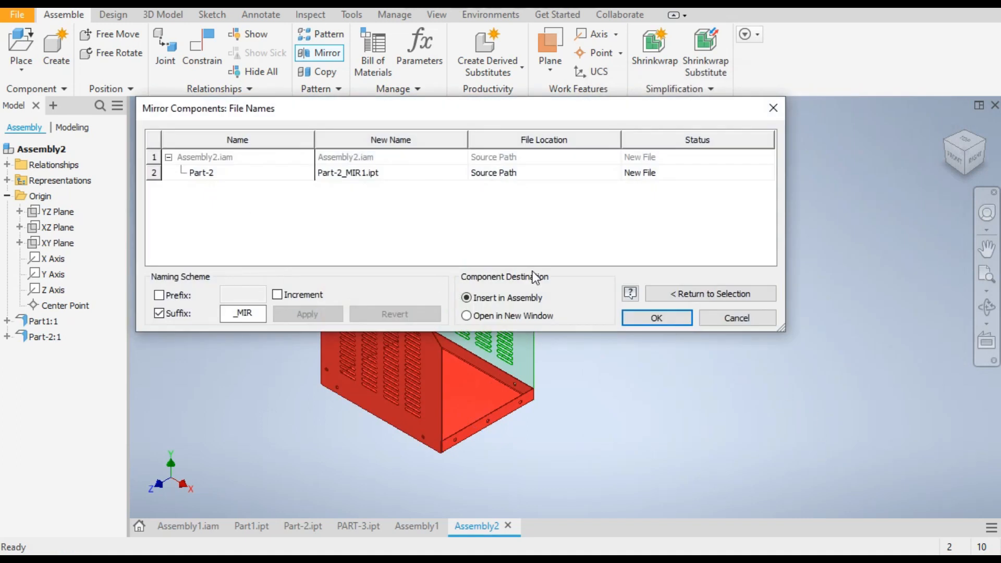
left_click(639, 320)
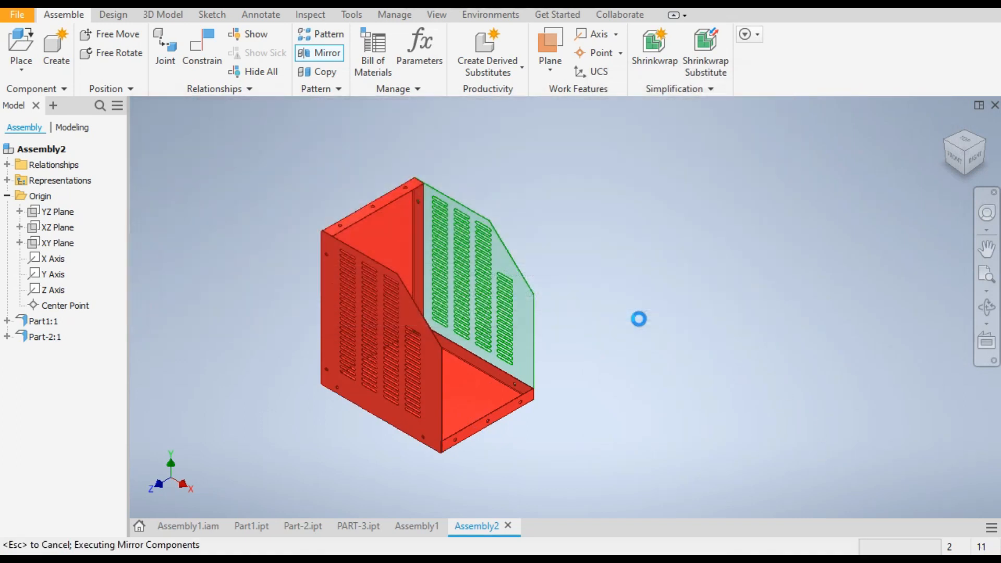
left_click_drag(465, 221, 539, 196)
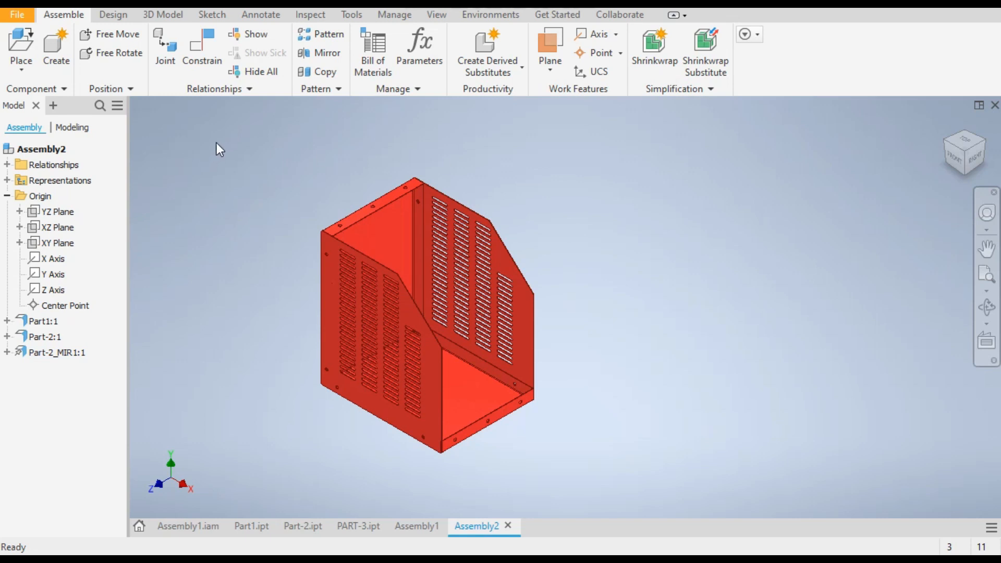
Step: Place one instance of PART-3 in the assembly, in open space beside the enclosure
left_click(29, 51)
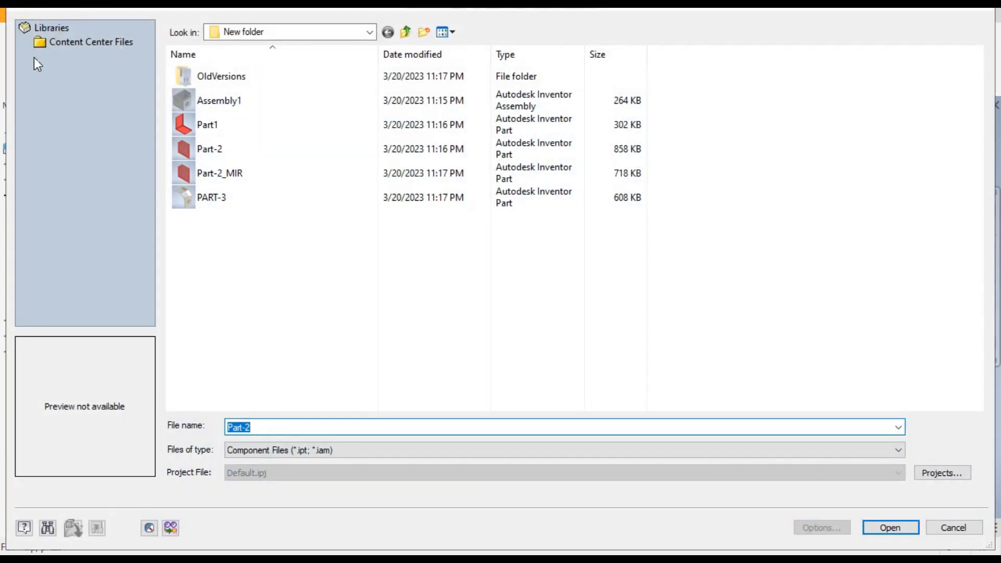
left_click(215, 199)
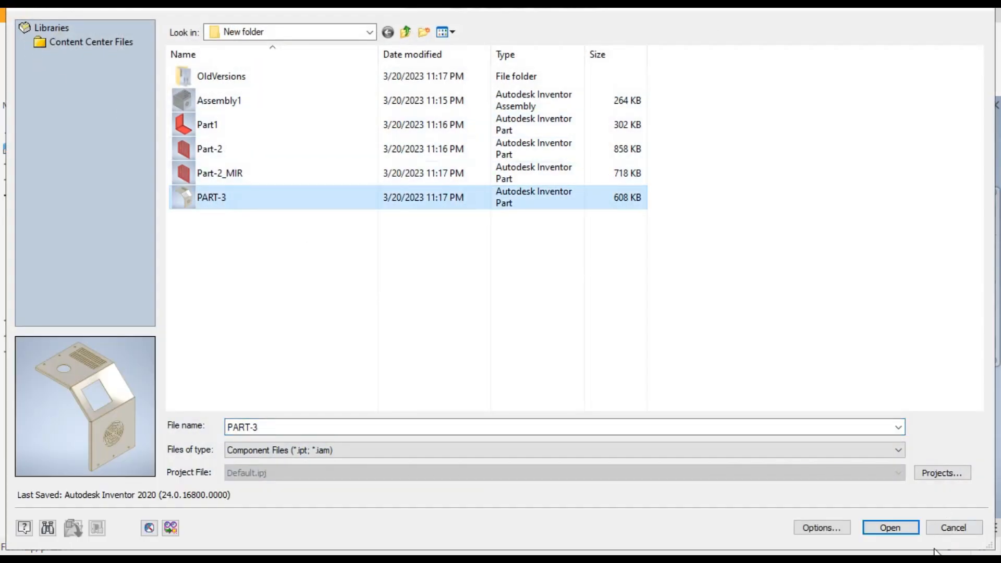
left_click(899, 527)
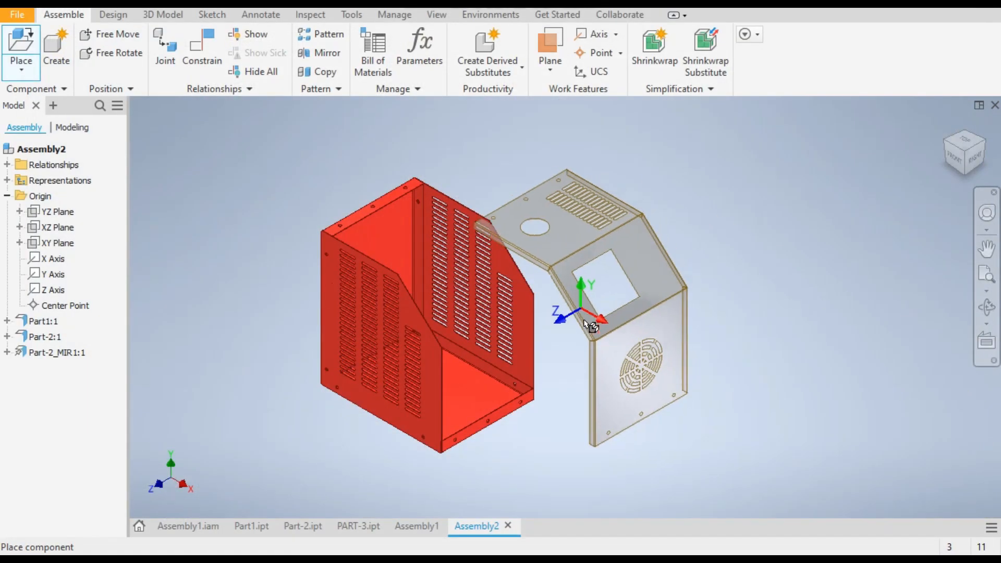
left_click(708, 334)
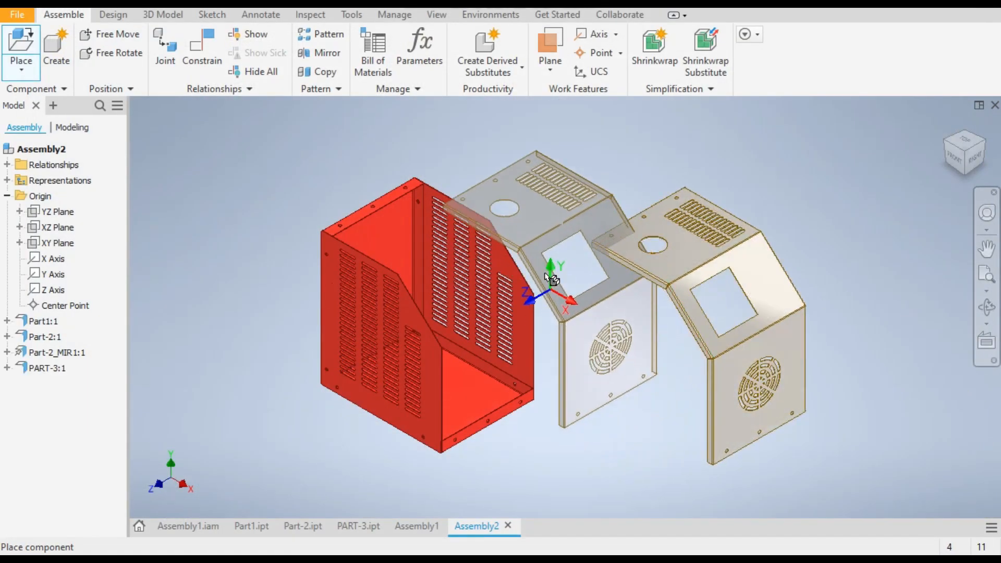
right_click(528, 239)
left_click(572, 234)
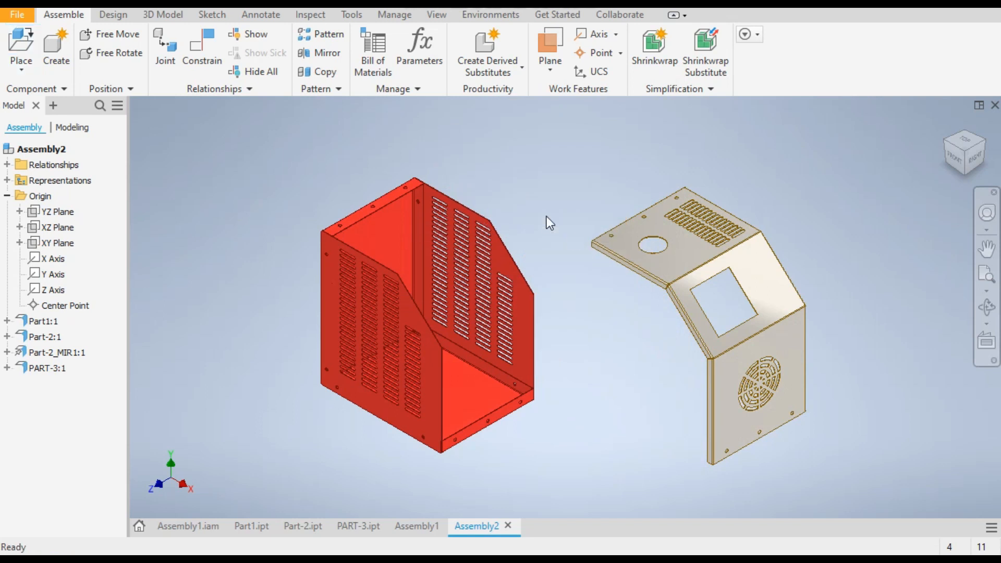
Step: Mate the underside of PART-3's top panel to the upper face of Part1's top flange with a 0 mm offset, and finish constraining
left_click(204, 47)
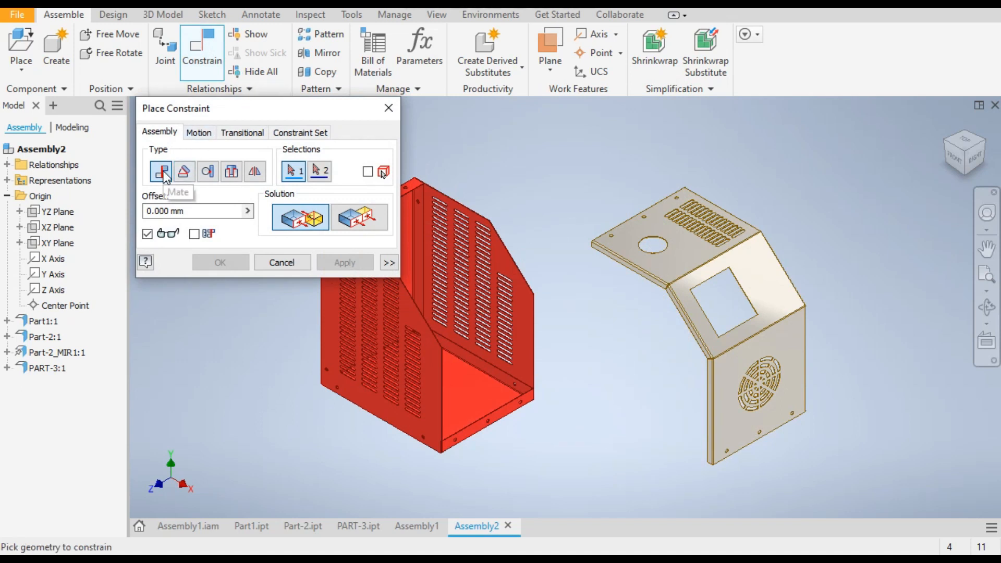
middle_click_drag(592, 414, 660, 414)
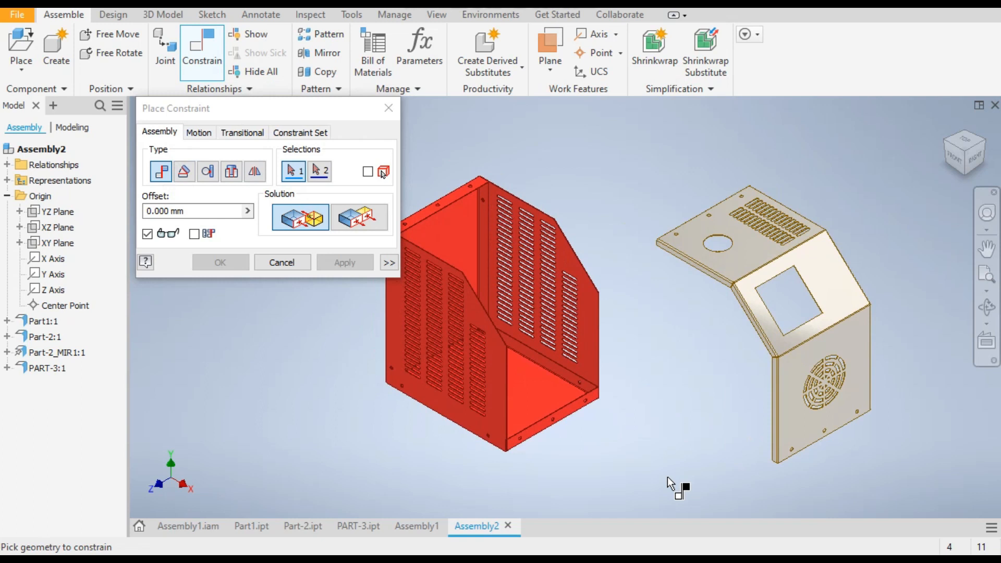
middle_click_drag(656, 471, 740, 394)
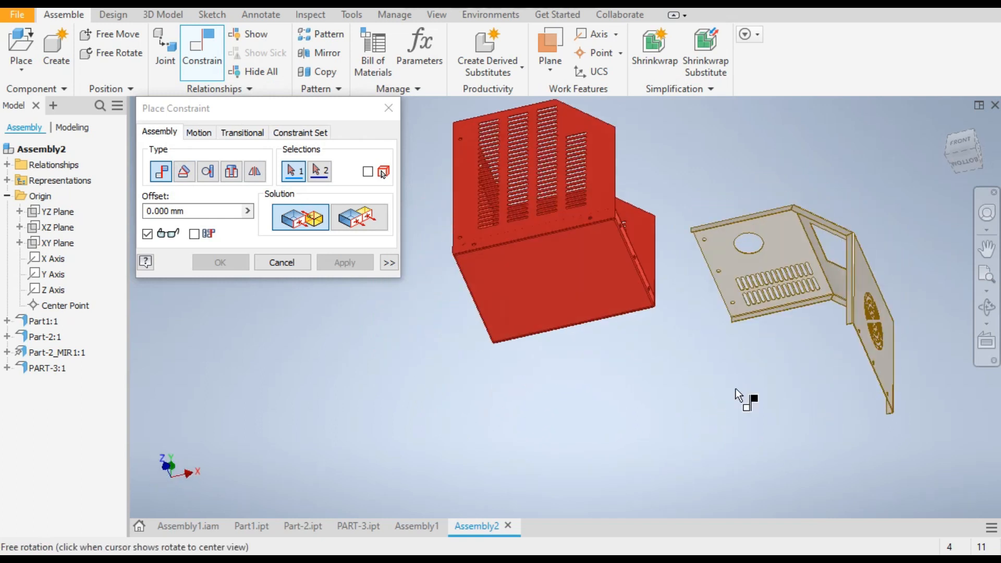
left_click(722, 253)
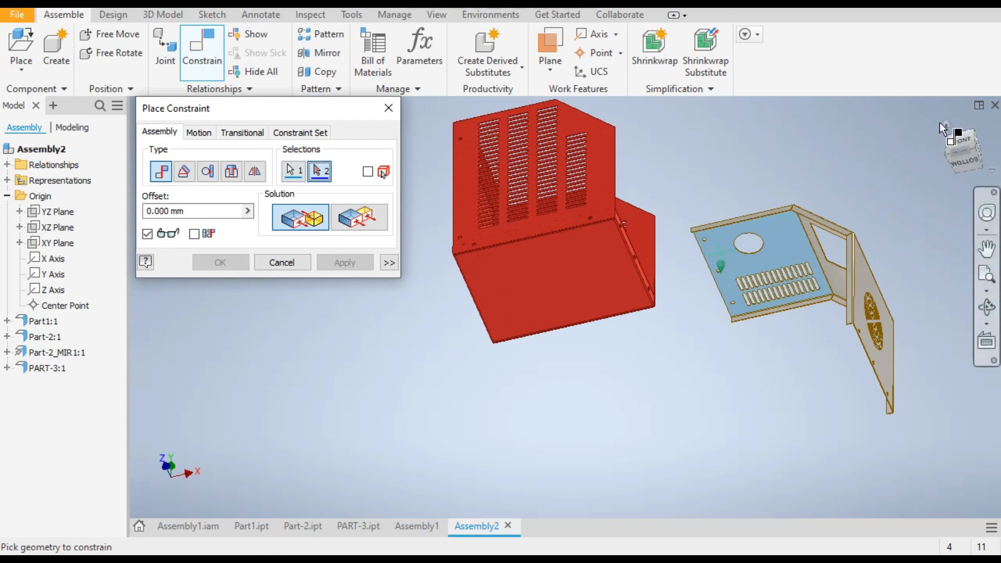
left_click(944, 125)
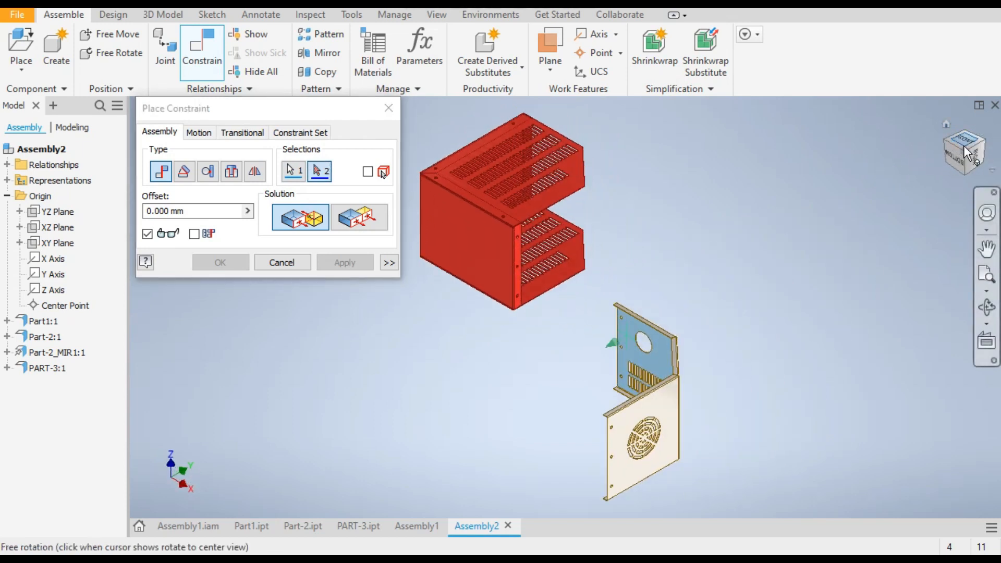
left_click_drag(966, 152, 906, 173)
scroll(415, 199, "up", 6)
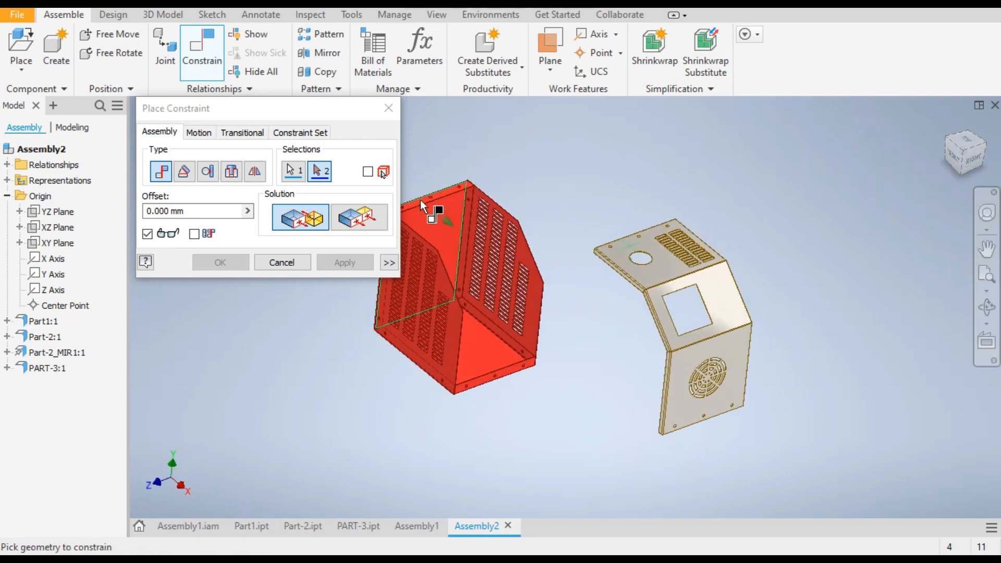
left_click(444, 203)
scroll(565, 175, "down", 6)
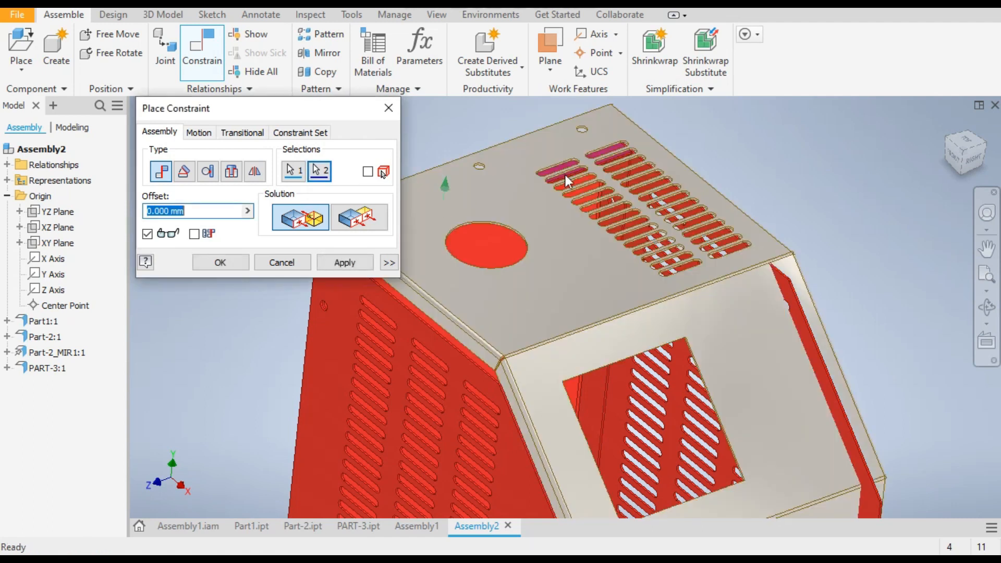
left_click(345, 262)
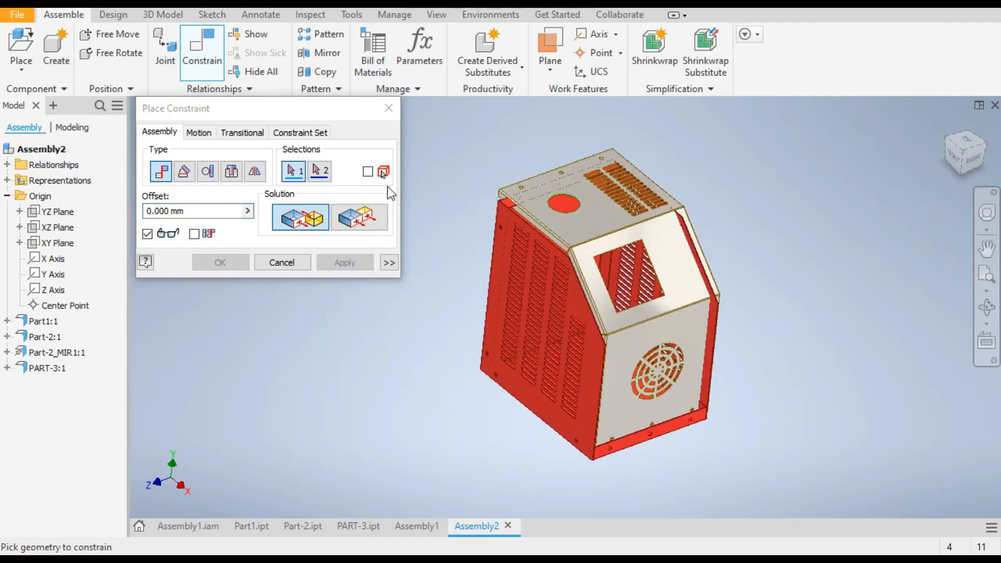
left_click(281, 263)
Step: Slide PART-3 clear of the flange and mate its corner top hole's axis to Part1's matching flange hole, using Aligned and a 0 mm offset
left_click_drag(545, 168, 642, 217)
left_click(372, 208)
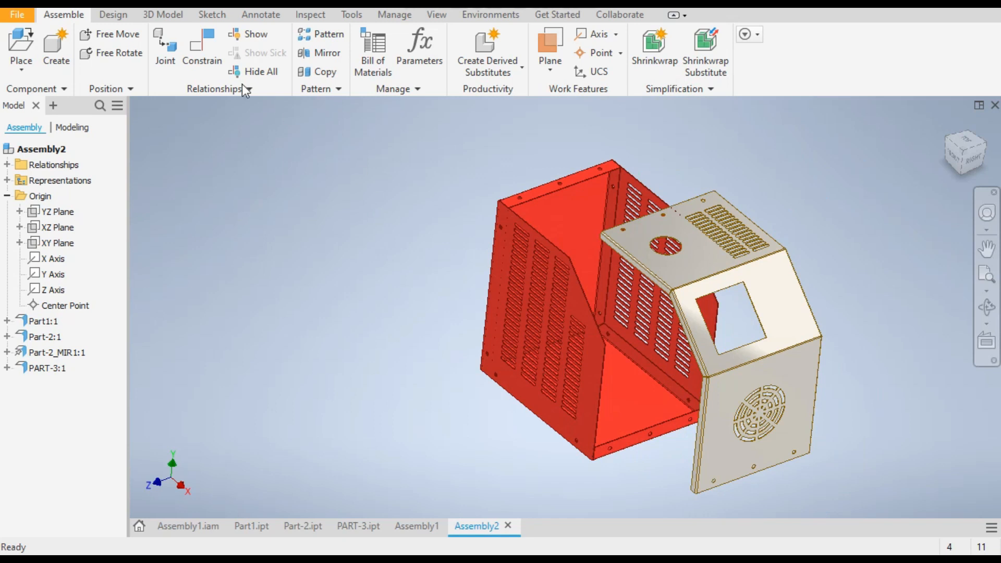
left_click(201, 48)
scroll(563, 198, "up", 5)
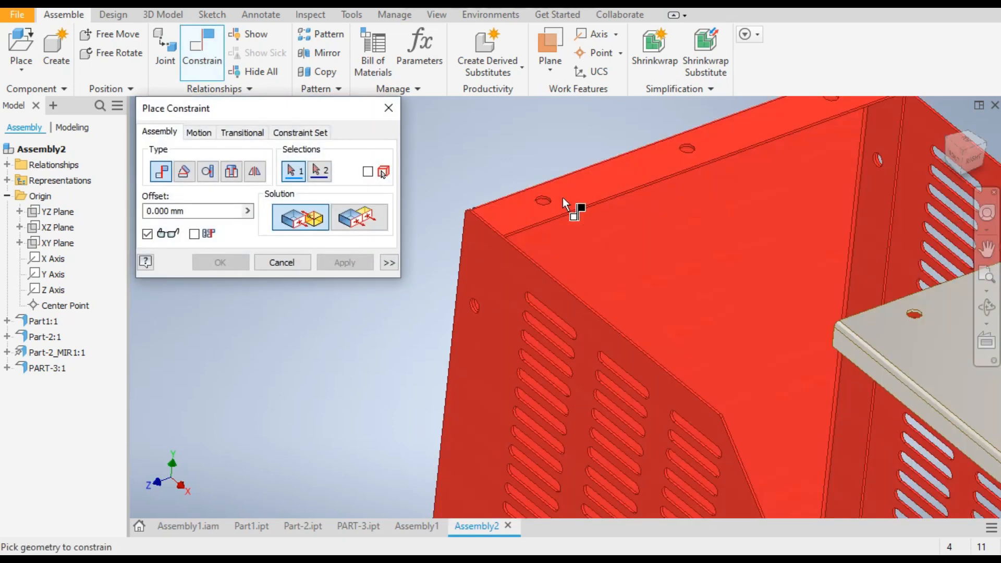
scroll(562, 198, "up", 3)
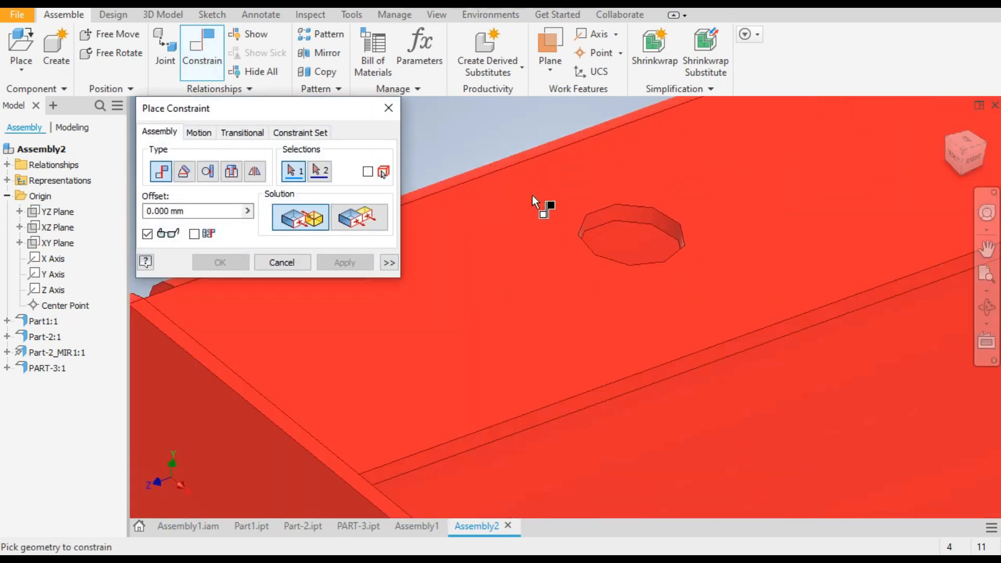
left_click(609, 214)
scroll(503, 249, "down", 5)
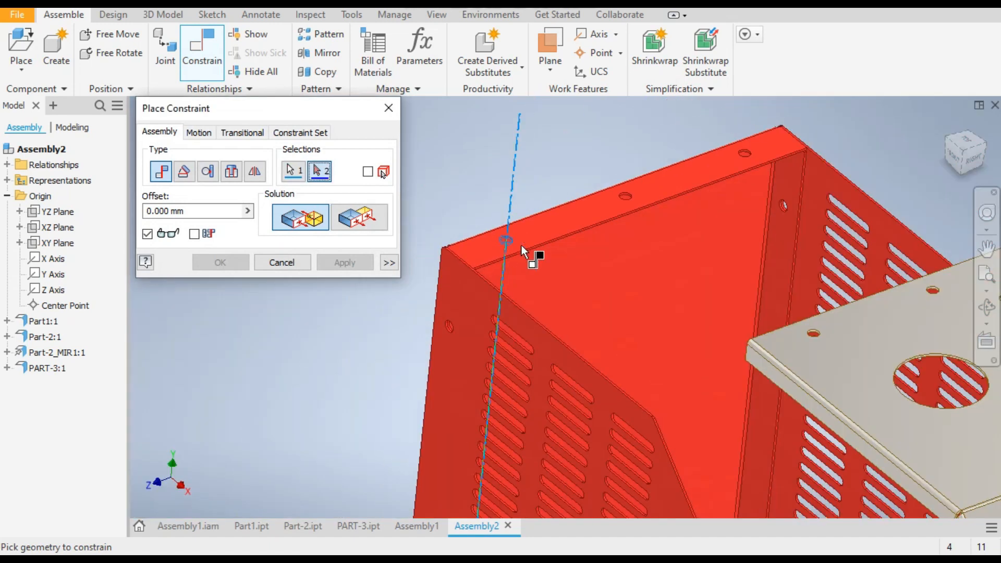
scroll(837, 340, "up", 5)
left_click(653, 234)
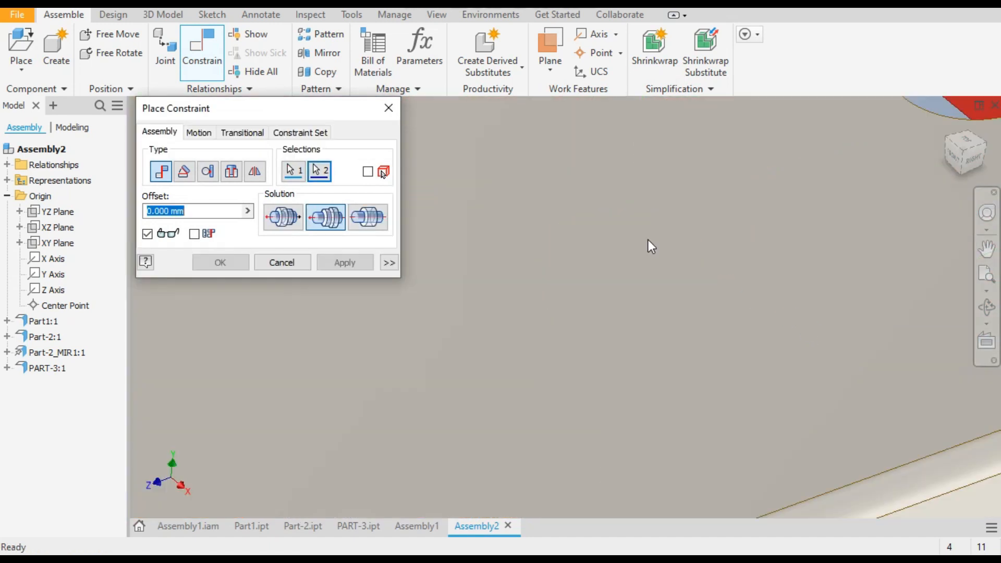
scroll(649, 240, "down", 5)
scroll(656, 293, "down", 3)
scroll(512, 232, "up", 6)
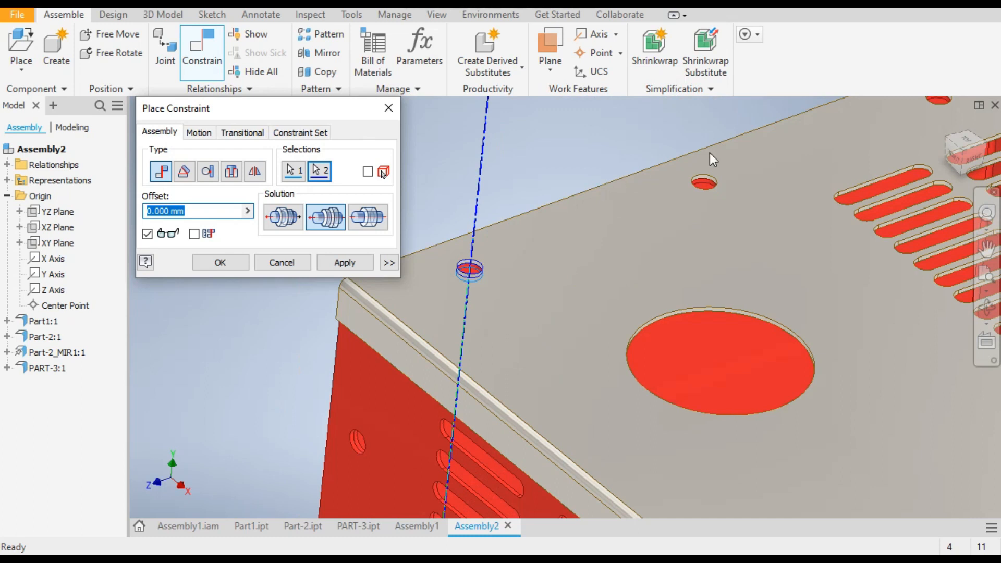
left_click(359, 260)
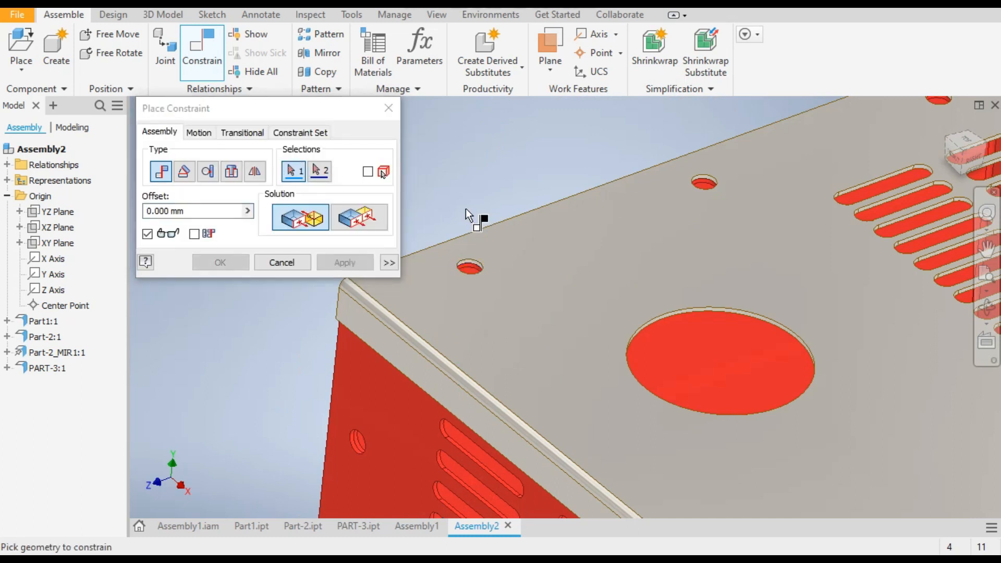
Step: Mate the axis of PART-3's rear hole nearest the vent slots to the Part1 flange hole beneath it, and finish constraining
scroll(501, 200, "down", 5)
scroll(706, 200, "up", 6)
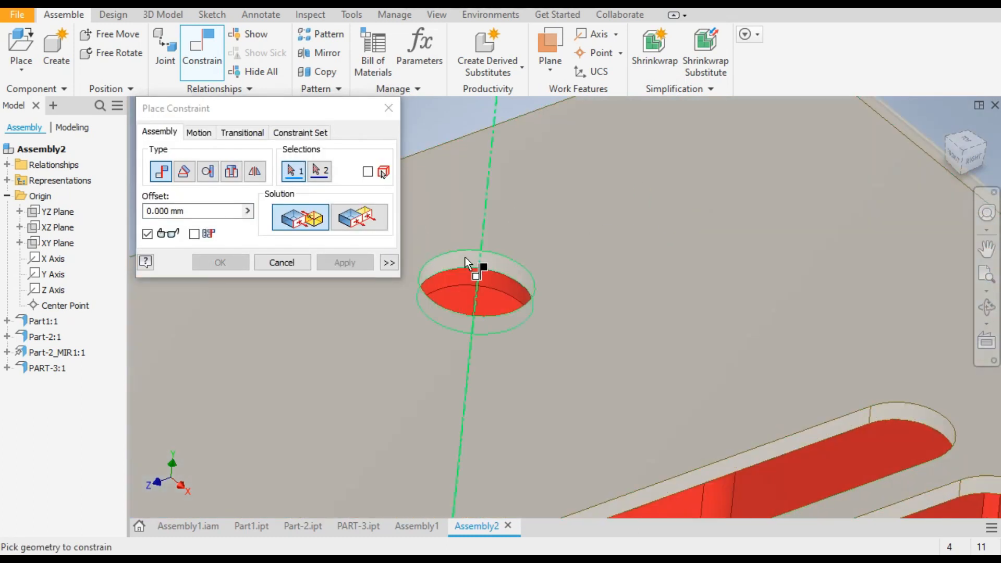
left_click(465, 258)
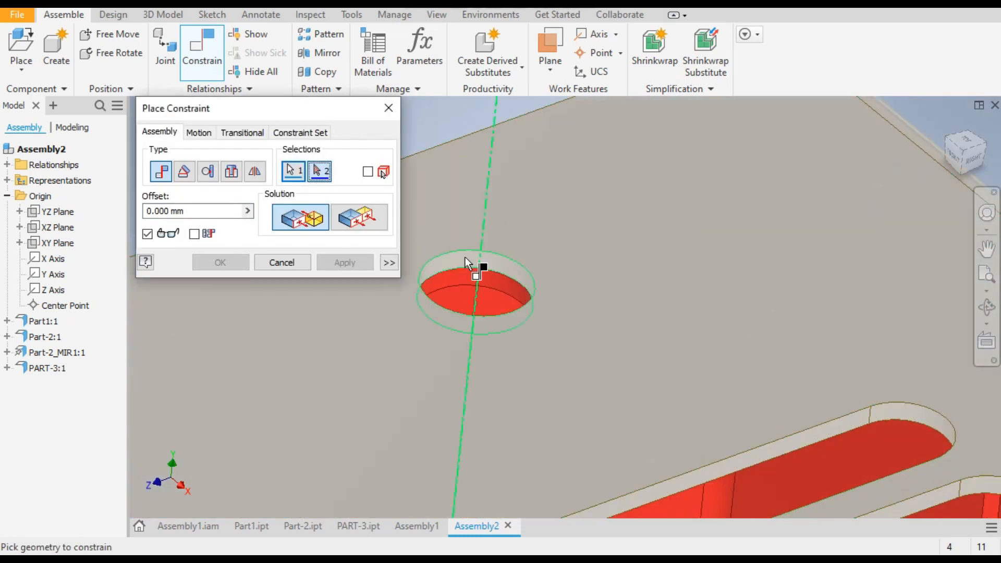
left_click(493, 280)
left_click(360, 263)
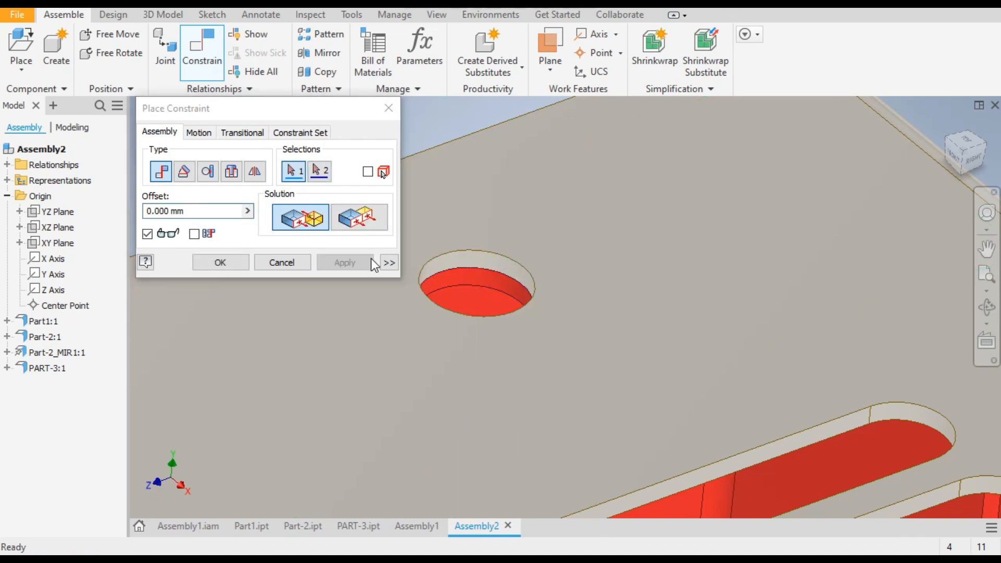
left_click(282, 262)
Step: Inspect PART-3's fit on the closed enclosure, returning to the home view, and collapse the Origin folder
left_click(393, 203)
scroll(418, 245, "down", 6)
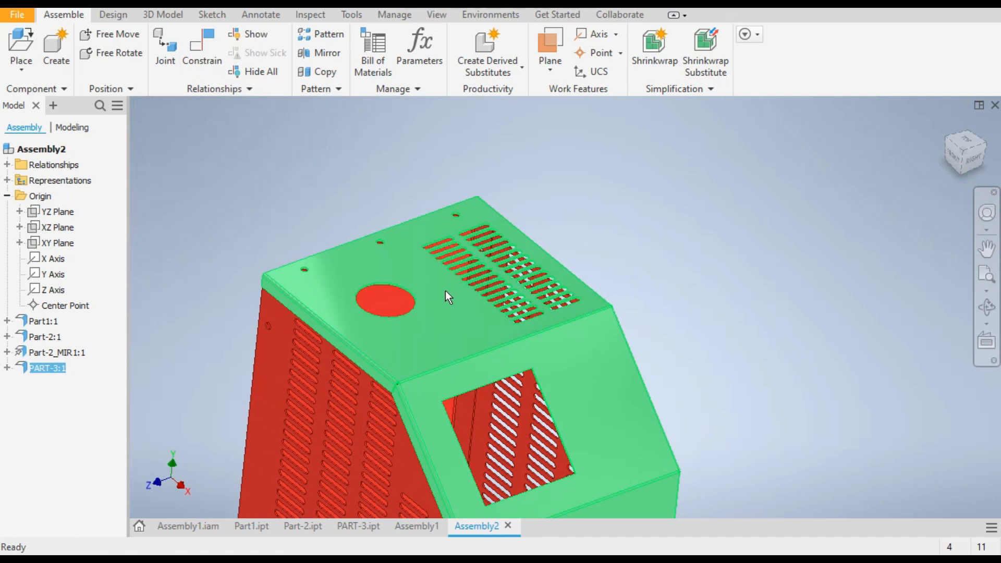
left_click(571, 175)
scroll(572, 209, "down", 5)
scroll(579, 287, "up", 3)
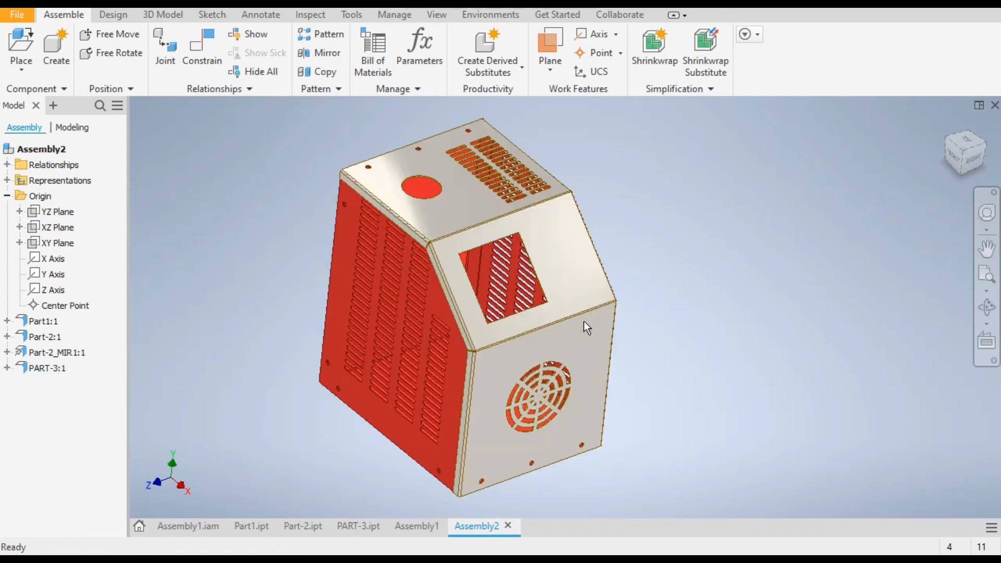
left_click(585, 322)
left_click(512, 469)
left_click(686, 359)
left_click(964, 151)
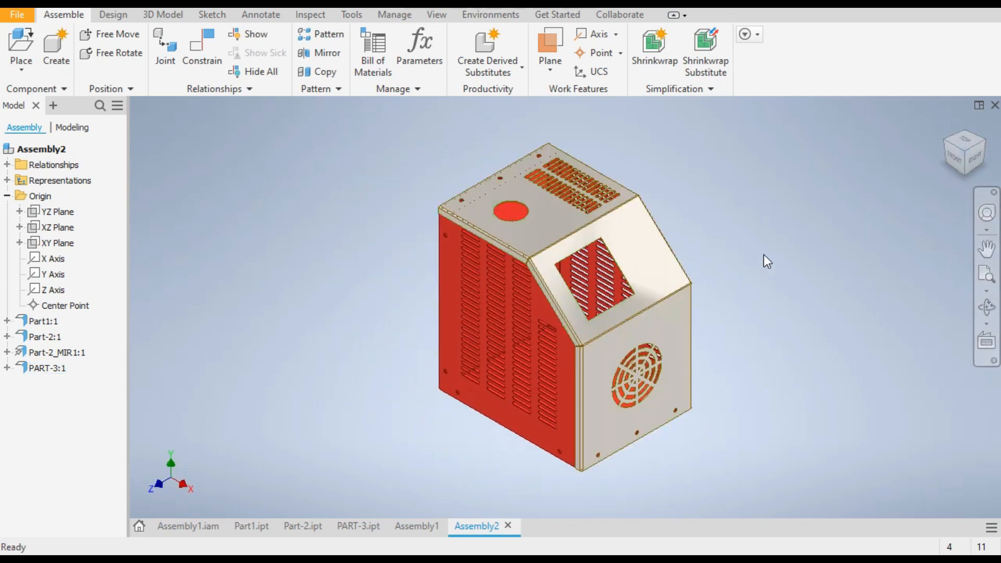
left_click(7, 196)
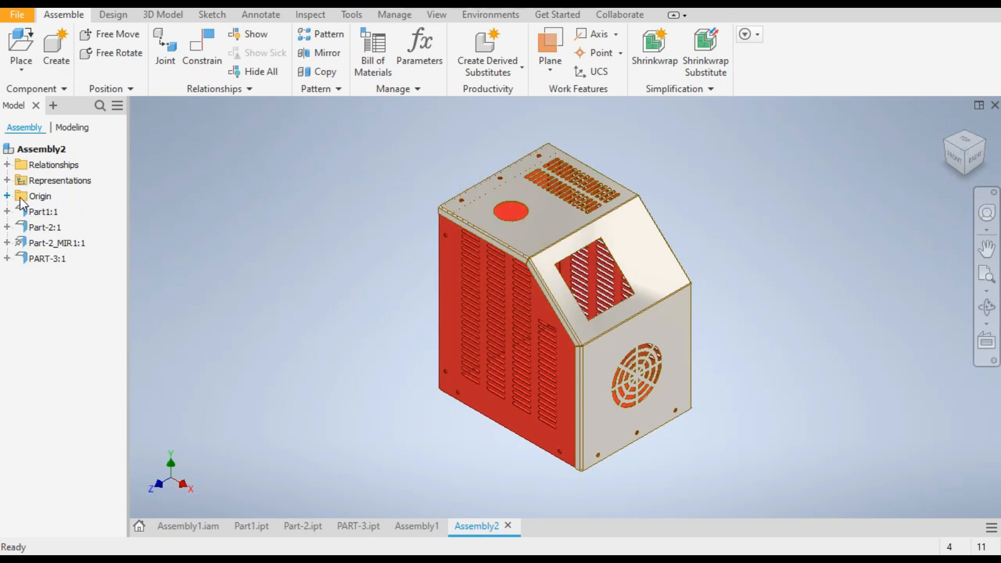